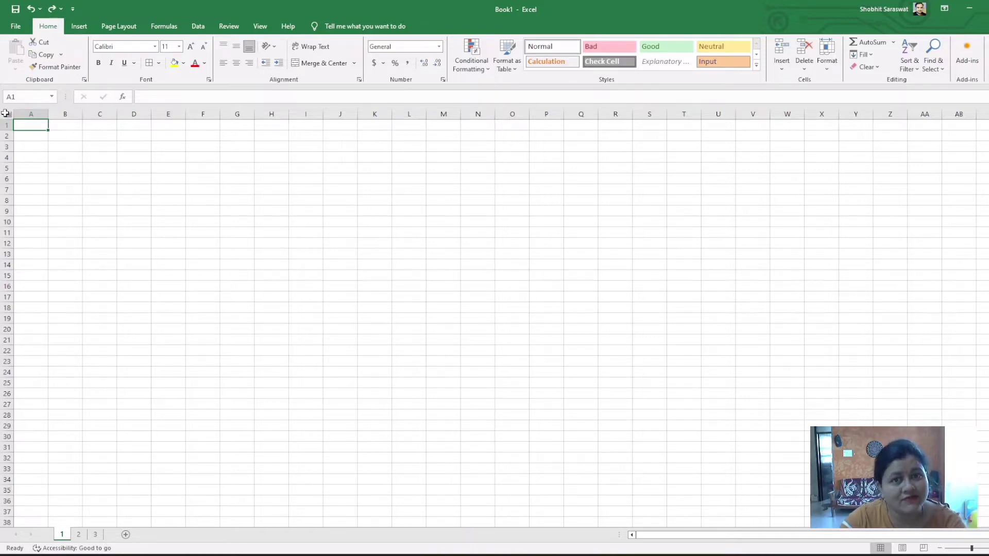
Enlarge every cell on sheet 1 by widening all columns and increasing all row heights to nearly twice their size
{"action": "left_click", "coordinate": [5, 113]}
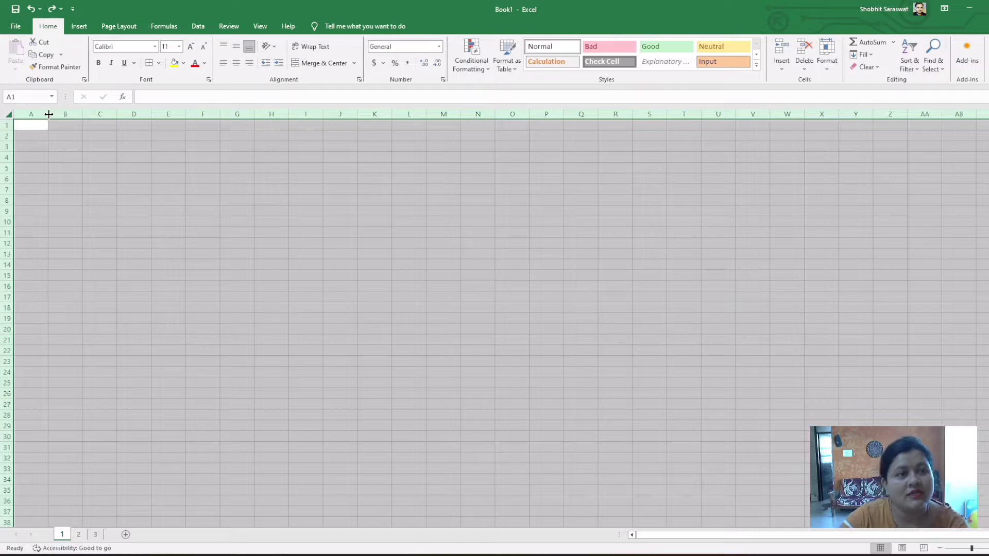
{"action": "left_click_drag", "start_coordinate": [49, 115], "coordinate": [75, 114]}
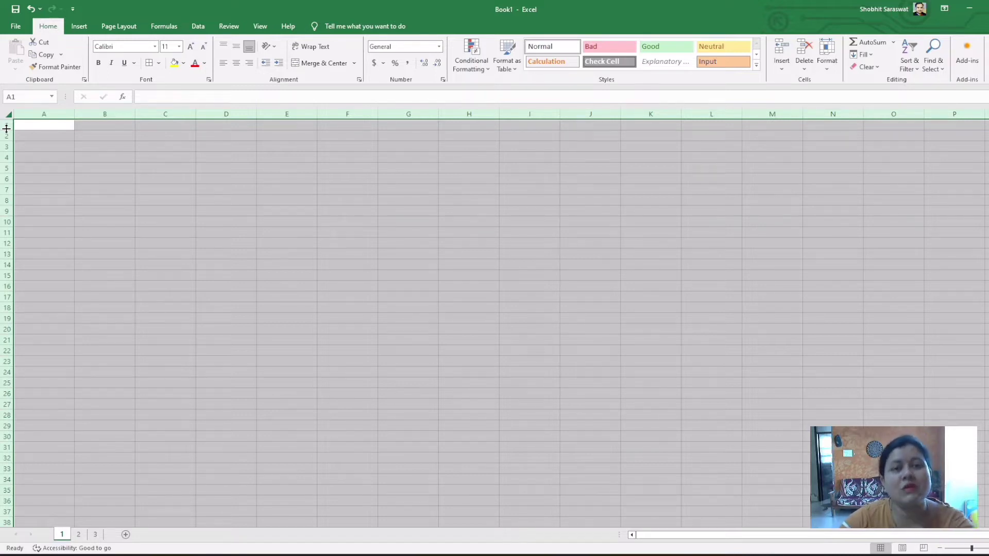
{"action": "left_click_drag", "start_coordinate": [7, 128], "coordinate": [4, 138]}
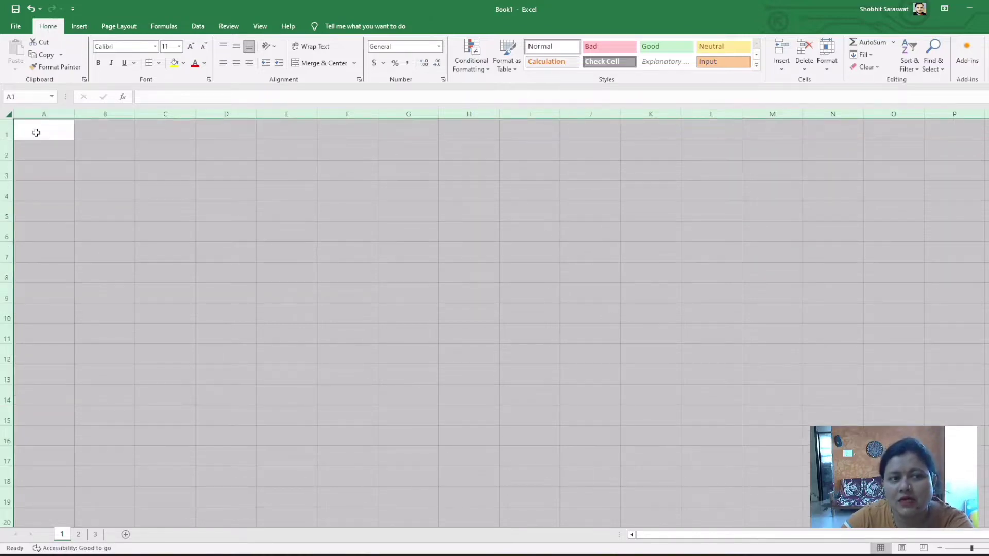
{"action": "left_click", "coordinate": [154, 189]}
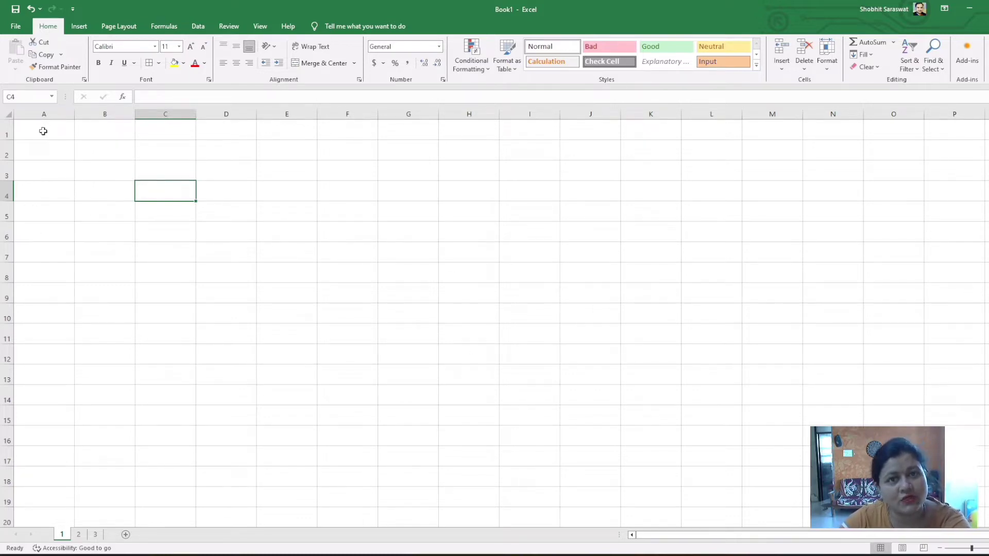
{"action": "left_click", "coordinate": [44, 131]}
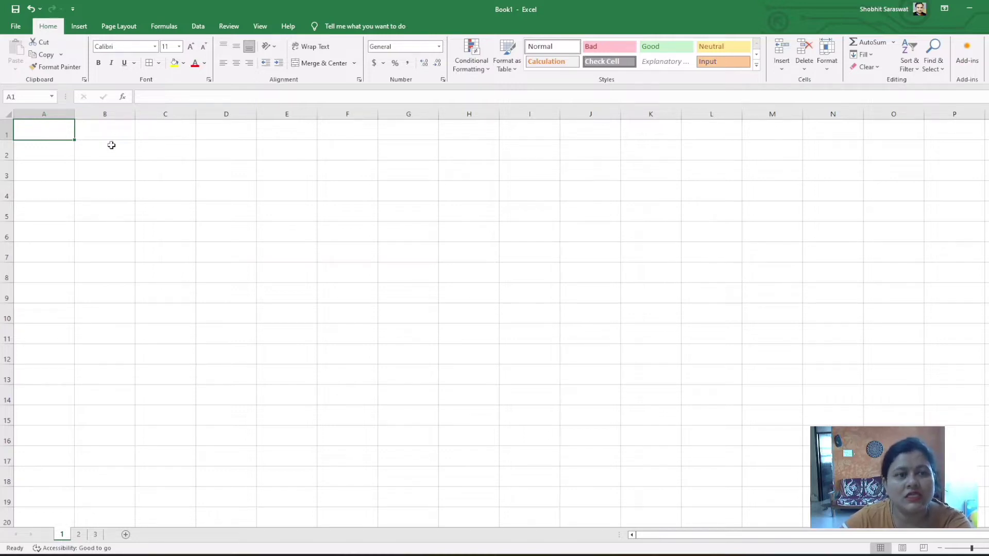
Switch to sheet 2 and widen column C until the Fav. Subject heading fits inside its cell
{"action": "left_click", "coordinate": [79, 535]}
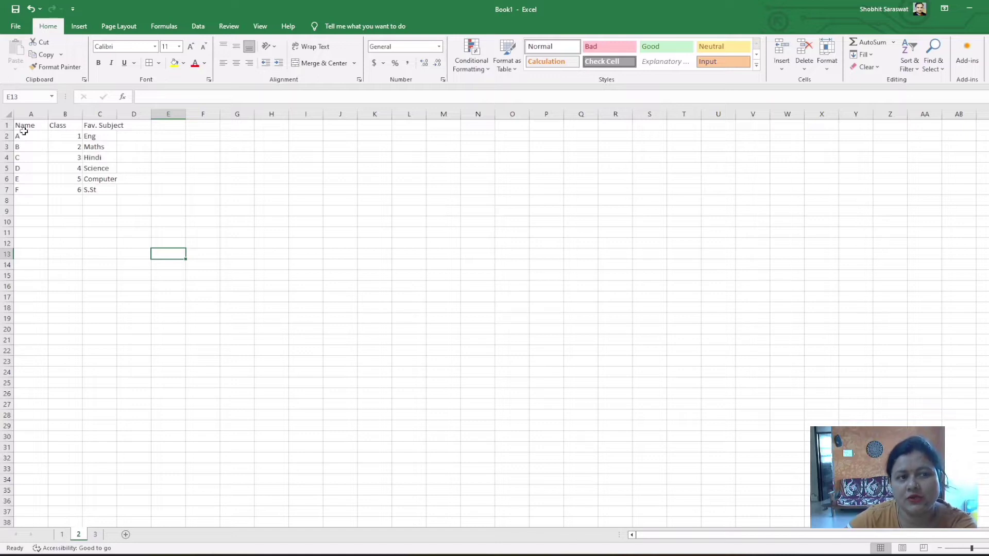
{"action": "left_click", "coordinate": [10, 115]}
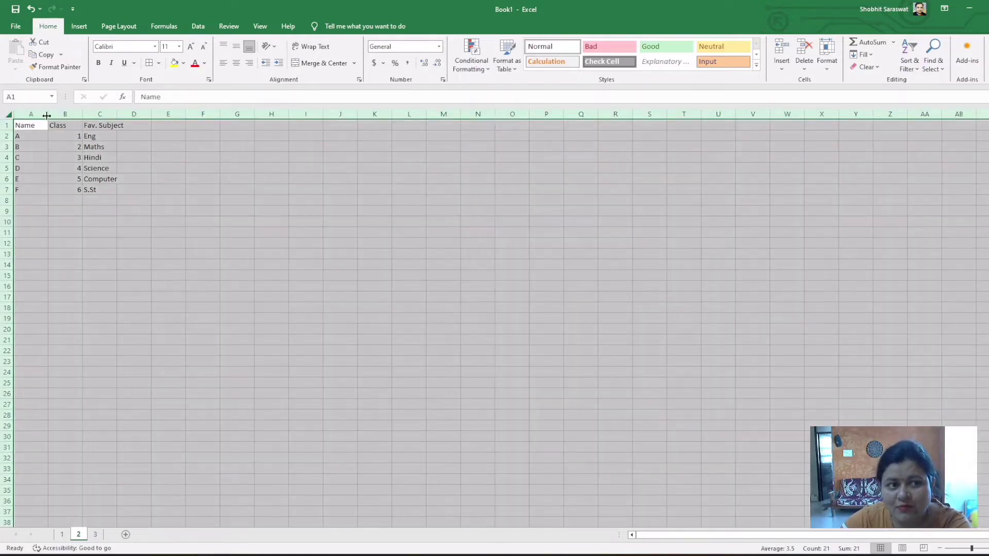
{"action": "left_click", "coordinate": [153, 200]}
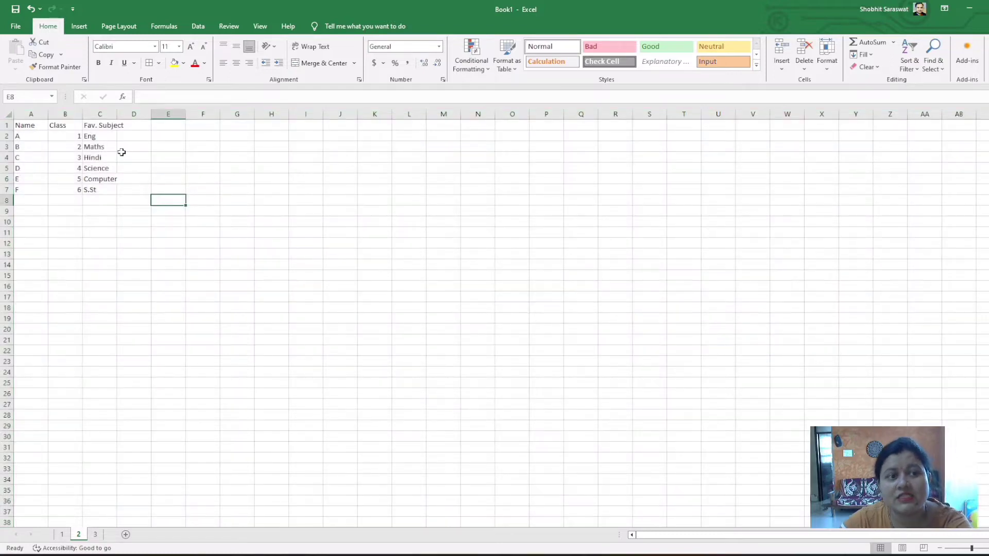
{"action": "left_click", "coordinate": [93, 125]}
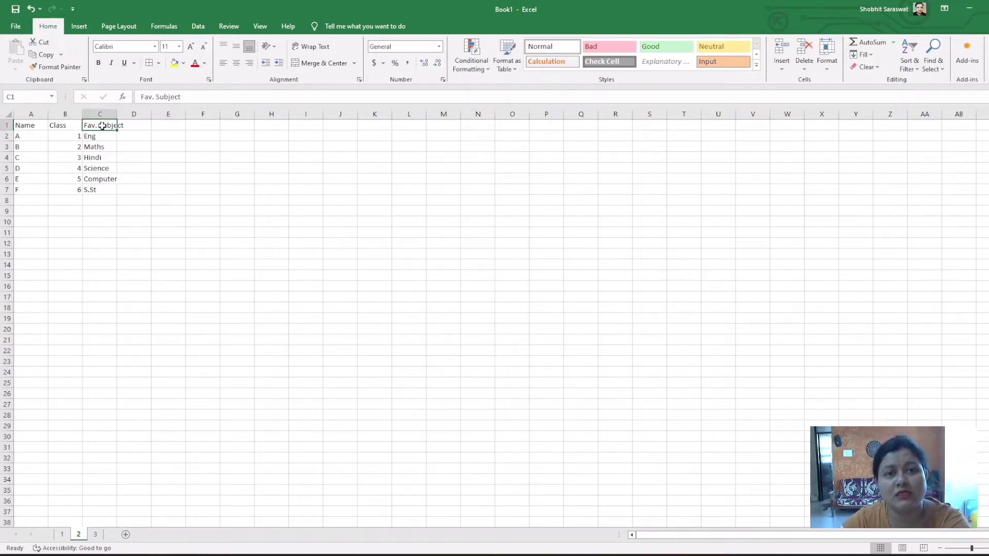
{"action": "left_click", "coordinate": [126, 156]}
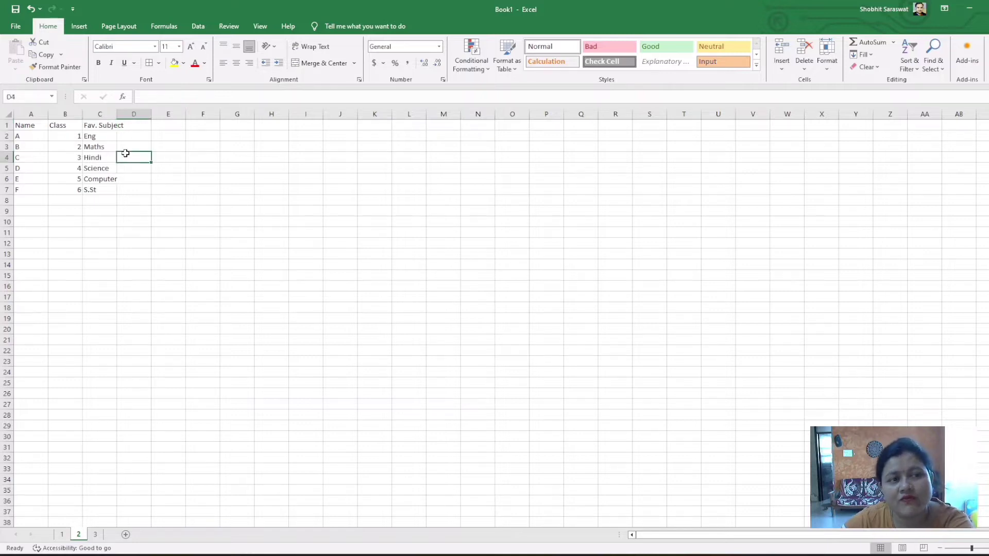
{"action": "left_click", "coordinate": [106, 125]}
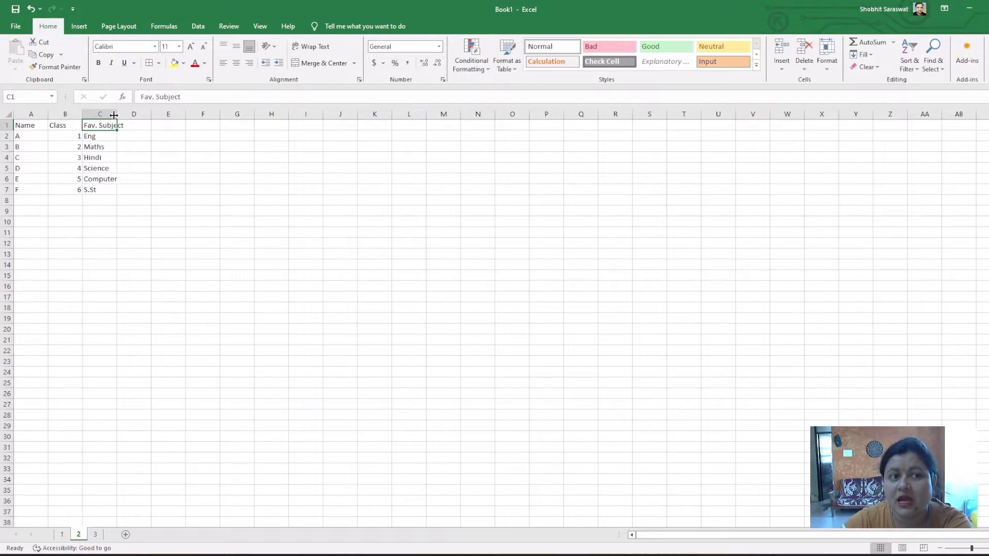
{"action": "left_click_drag", "start_coordinate": [117, 115], "coordinate": [132, 116]}
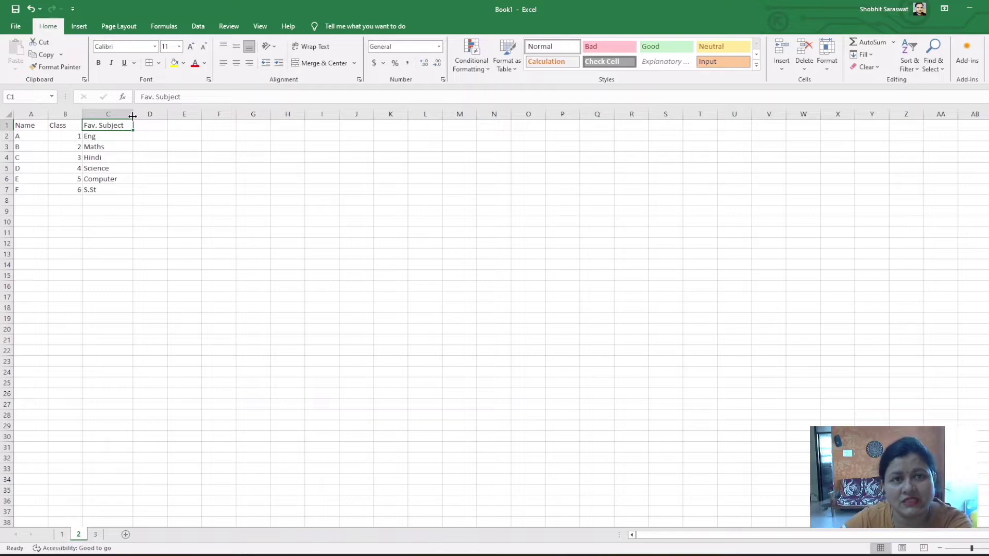
{"action": "left_click", "coordinate": [122, 188]}
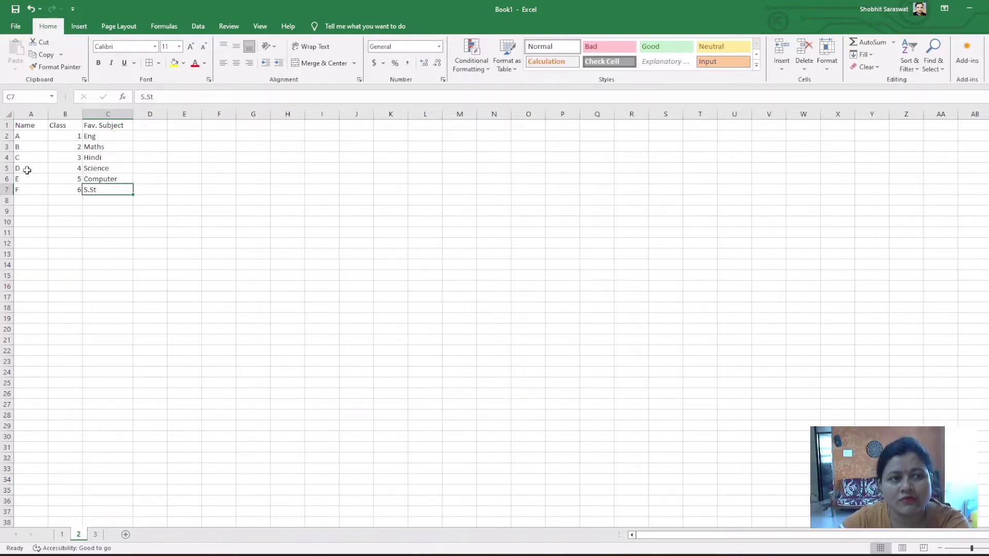
Widen all columns of sheet 2 to one equal width and increase all row heights to nearly double
{"action": "left_click", "coordinate": [9, 115]}
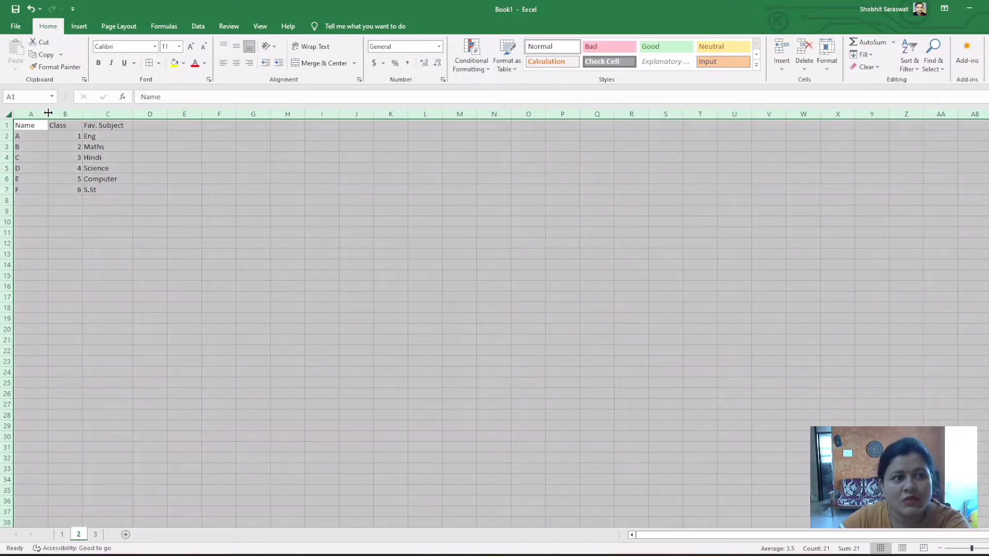
{"action": "left_click_drag", "start_coordinate": [48, 112], "coordinate": [69, 113]}
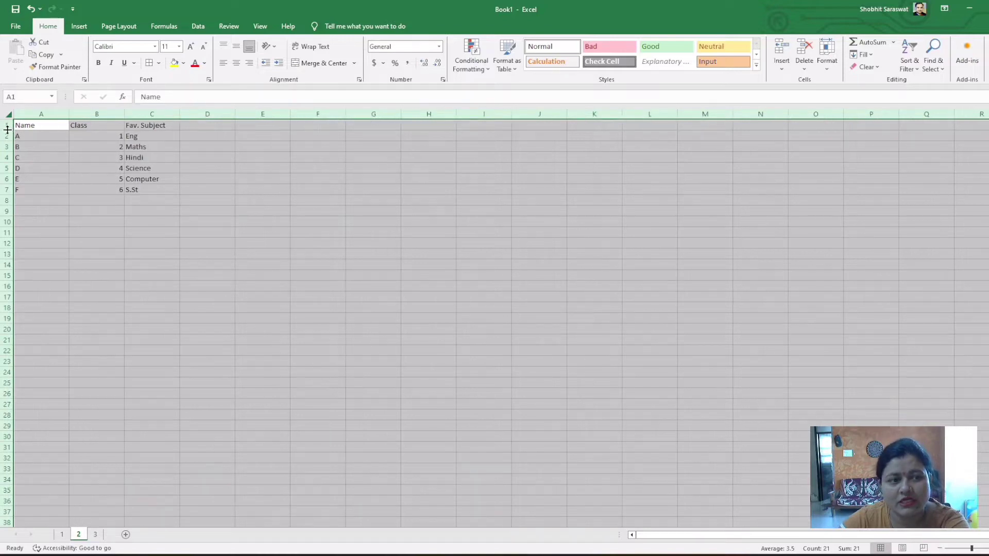
{"action": "left_click_drag", "start_coordinate": [7, 129], "coordinate": [7, 140]}
{"action": "left_click", "coordinate": [149, 243]}
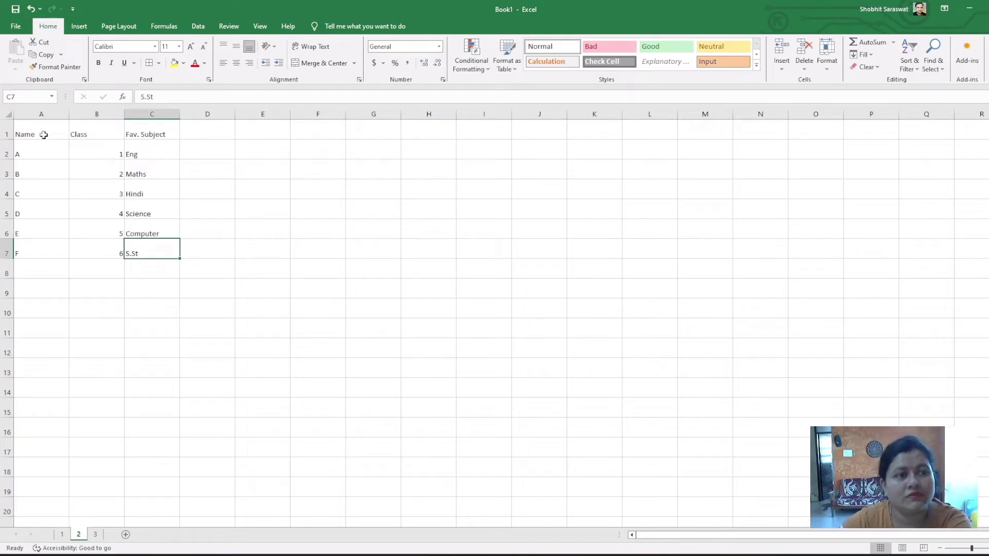
{"action": "left_click", "coordinate": [42, 111]}
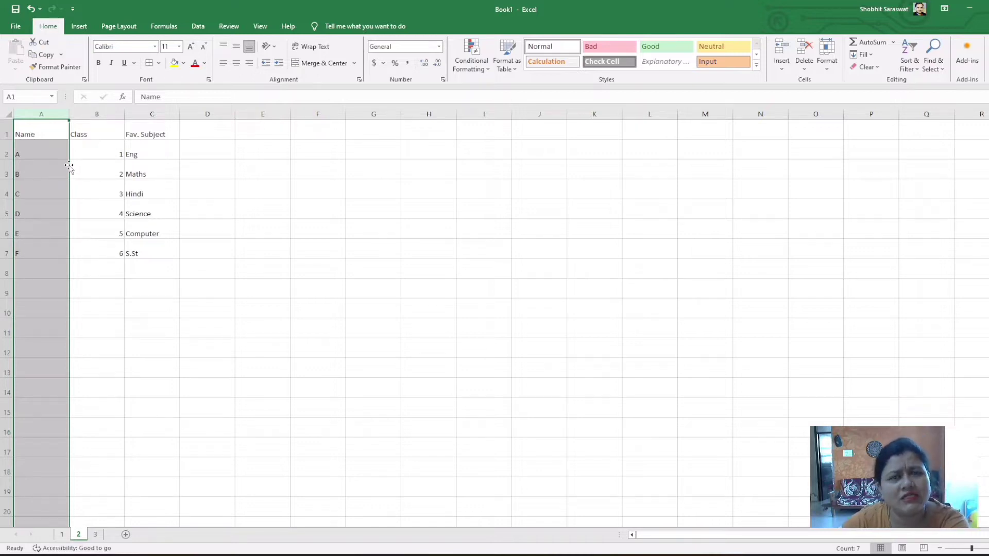
{"action": "left_click", "coordinate": [101, 113]}
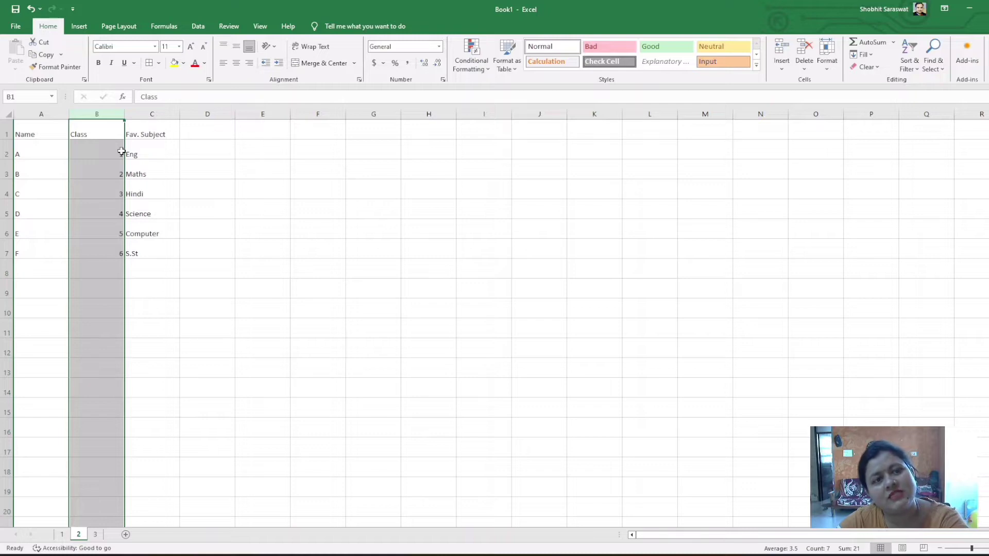
{"action": "left_click", "coordinate": [185, 167]}
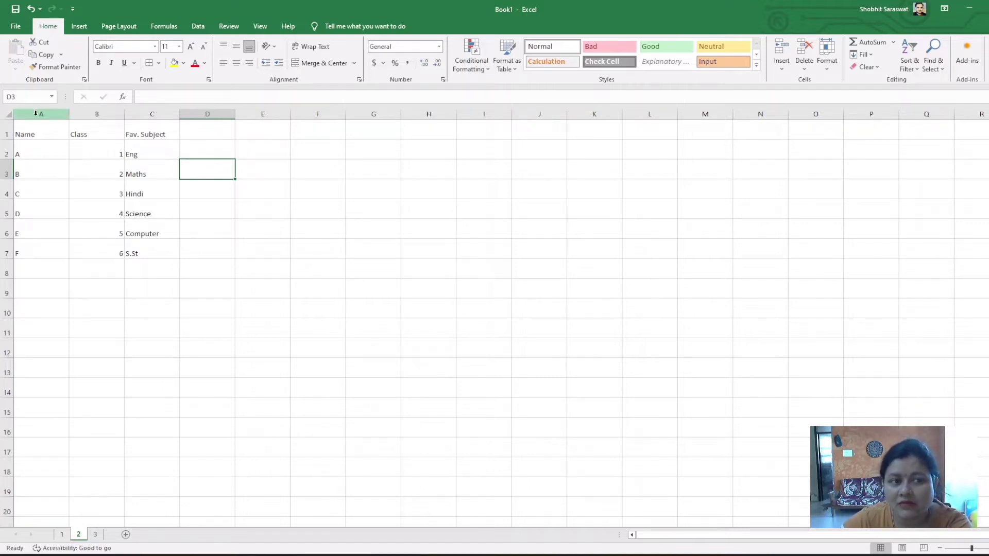
{"action": "left_click", "coordinate": [5, 114]}
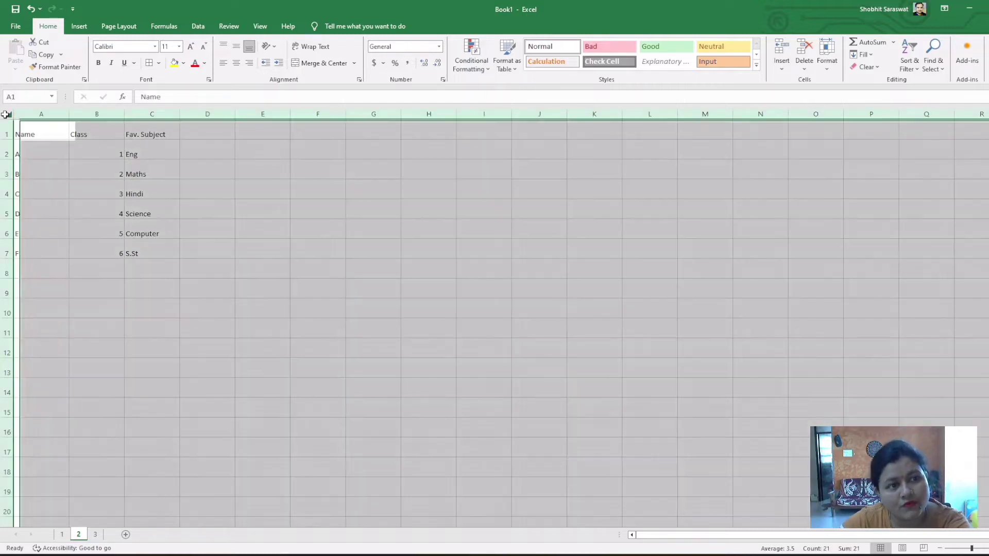
{"action": "left_click", "coordinate": [64, 188]}
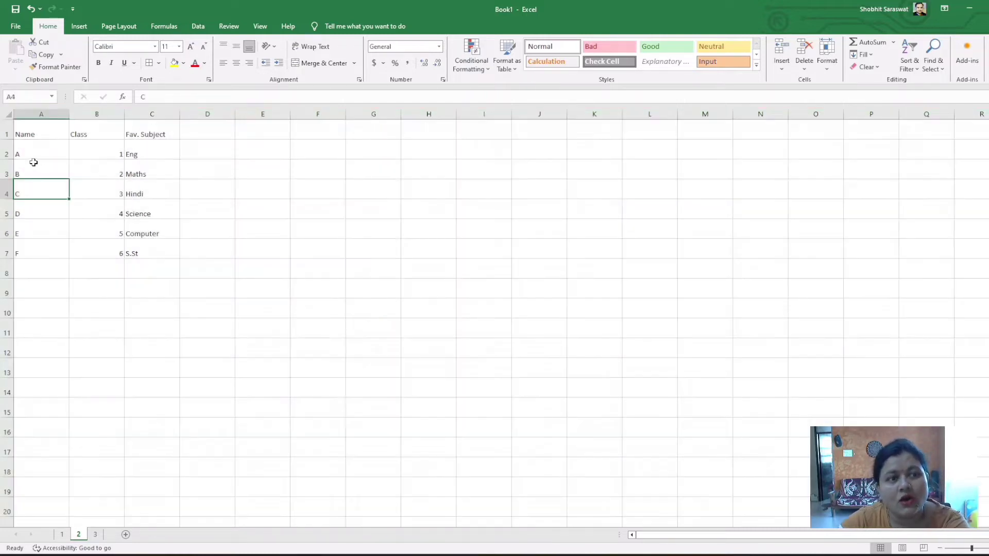
{"action": "left_click", "coordinate": [3, 135]}
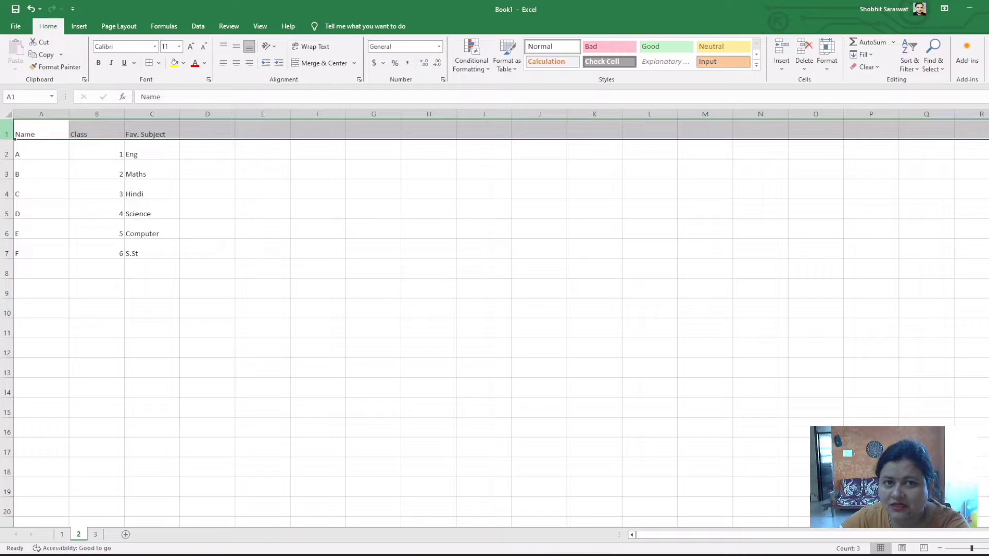
{"action": "left_click", "coordinate": [42, 114]}
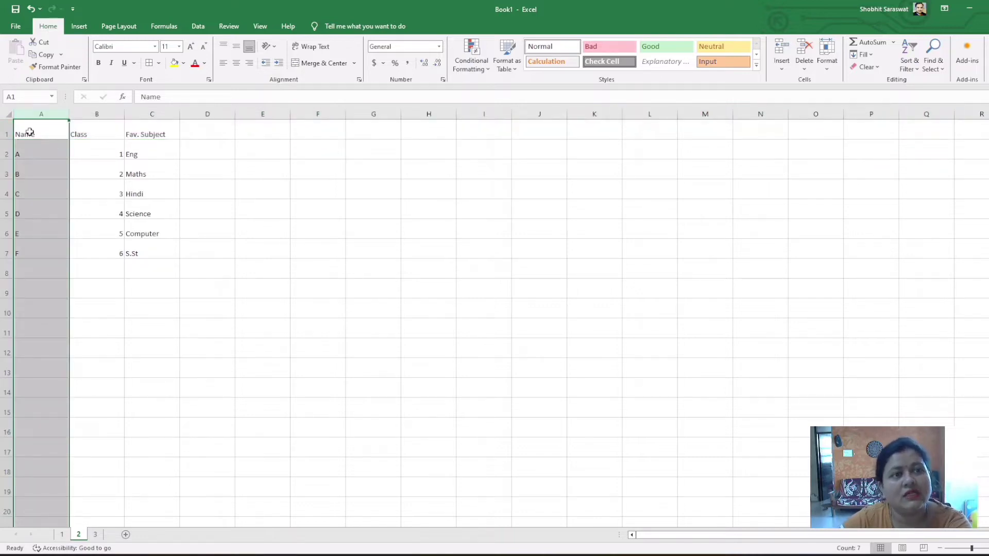
Set the font size of the whole sheet to 12 and center all cell contents horizontally
{"action": "left_click", "coordinate": [7, 114]}
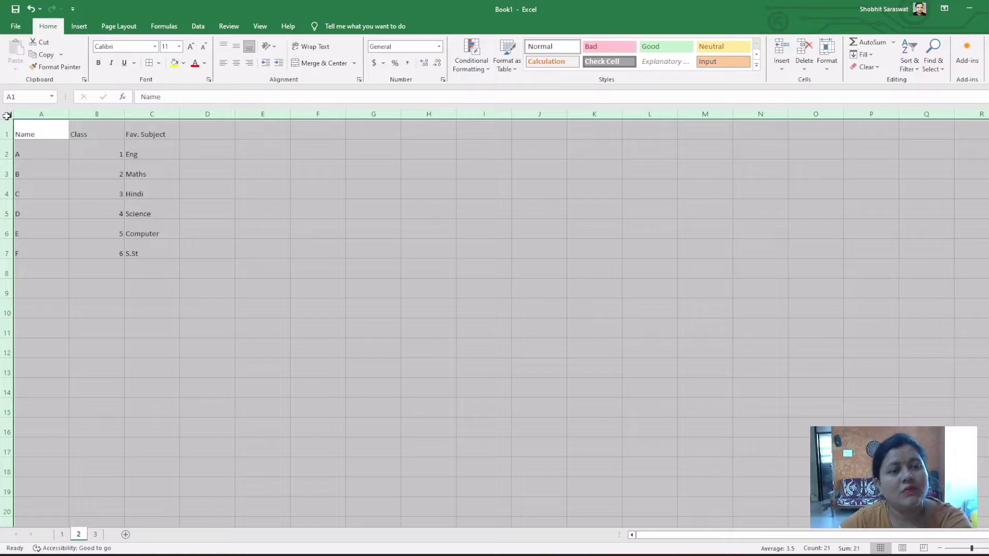
{"action": "left_click", "coordinate": [179, 47]}
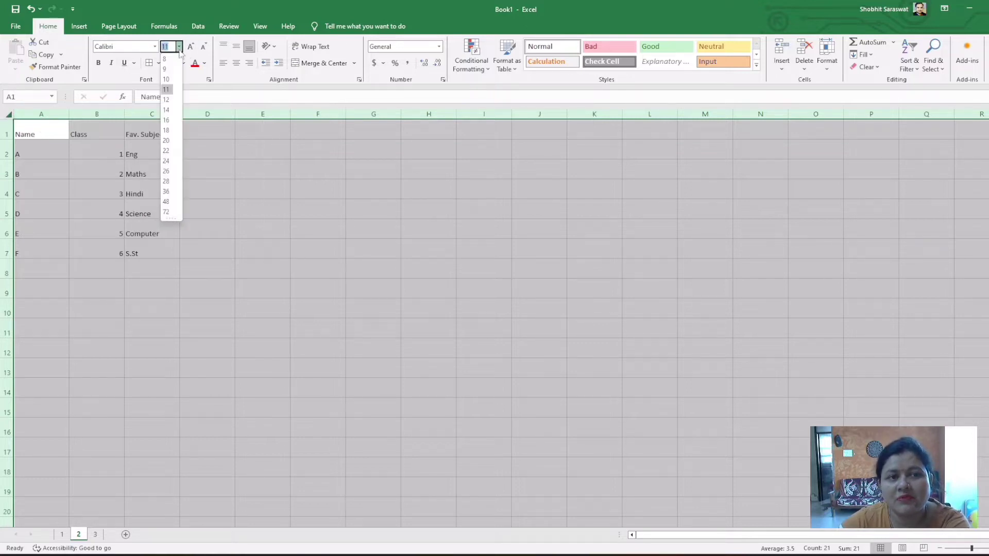
{"action": "left_click", "coordinate": [166, 99]}
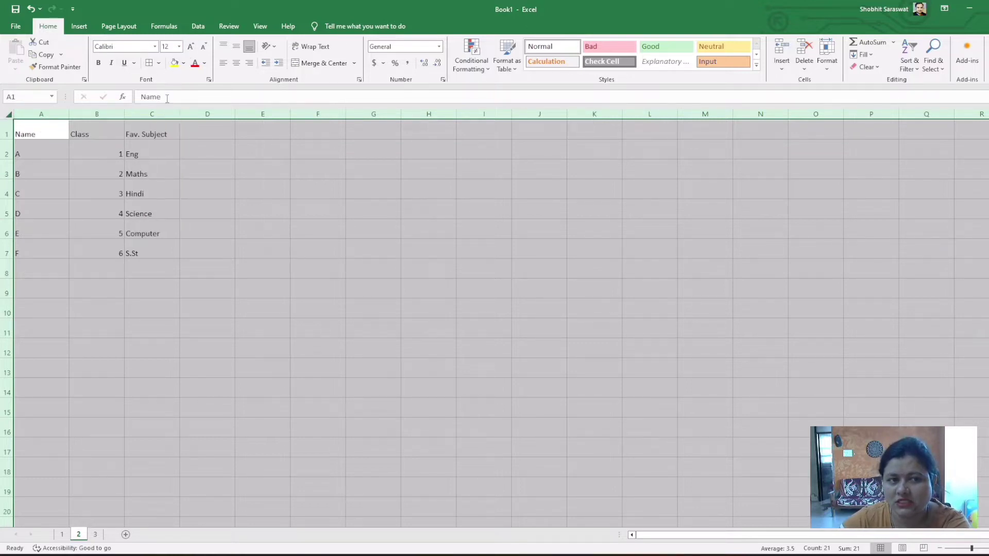
{"action": "left_click", "coordinate": [236, 66]}
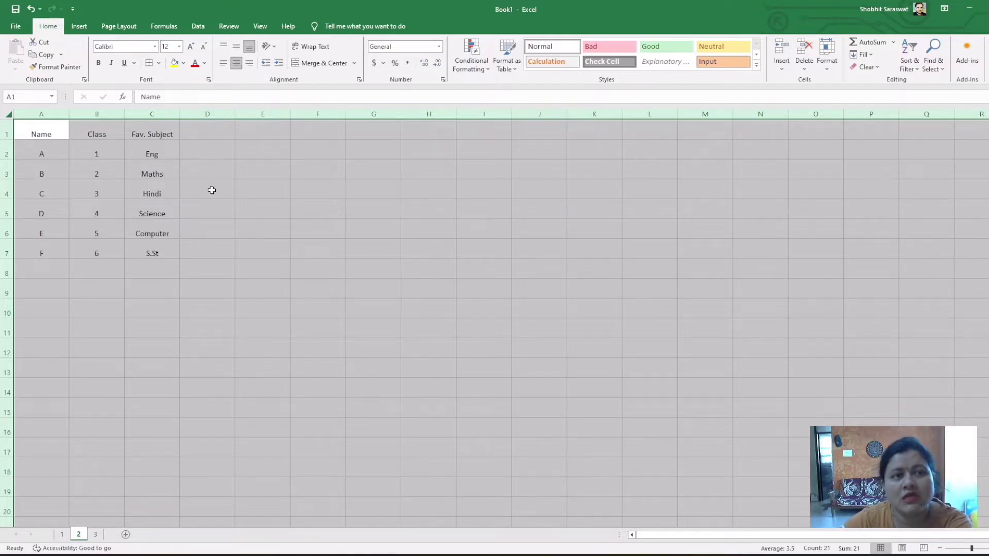
{"action": "left_click", "coordinate": [216, 169]}
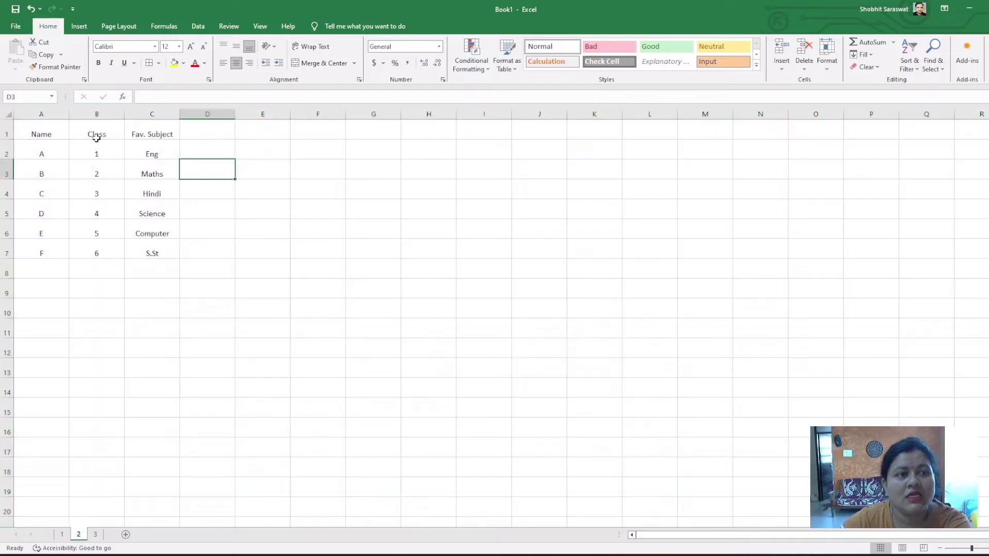
Apply All Borders to the Name, Class and Fav. Subject table in A1:C7, dismissing the Filter Keys prompt
{"action": "left_click", "coordinate": [52, 130]}
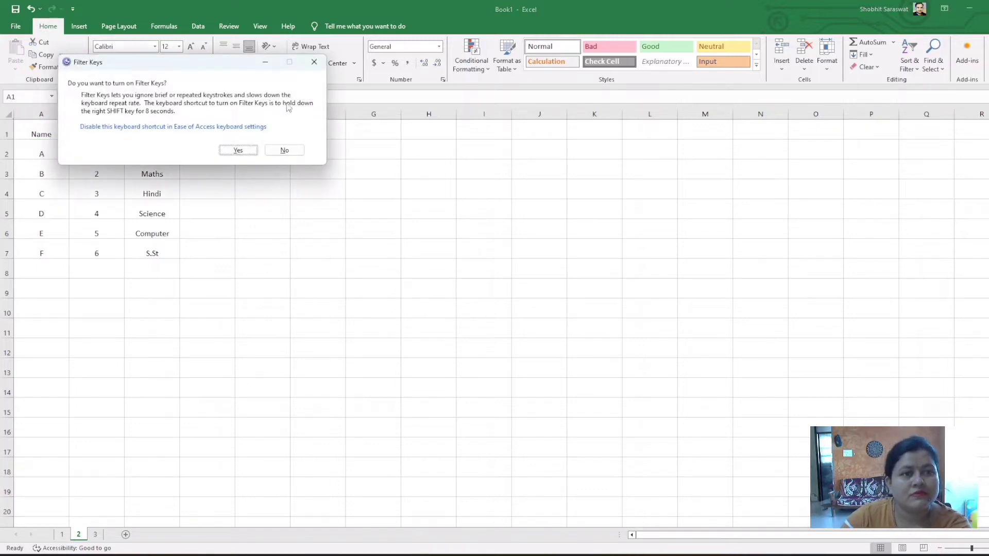
{"action": "left_click", "coordinate": [314, 62]}
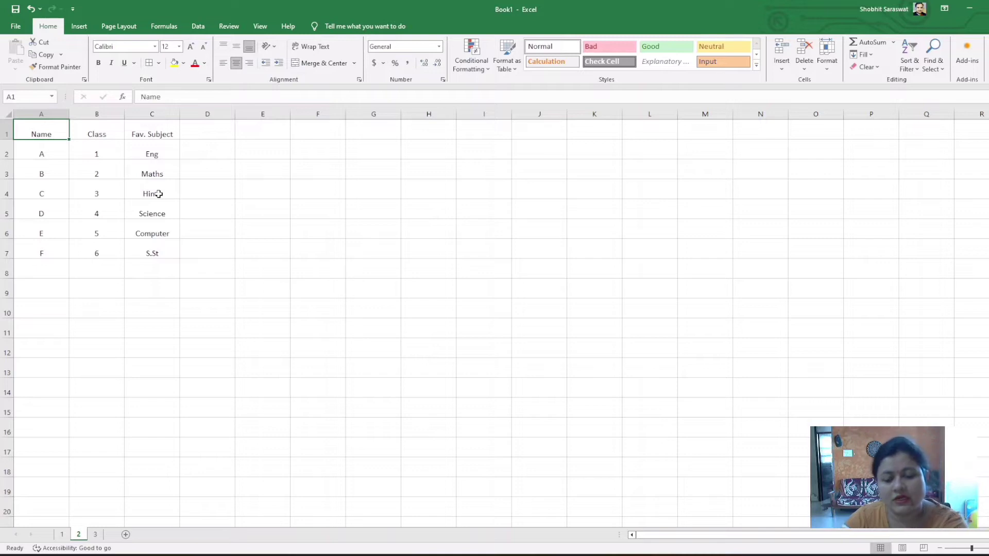
{"action": "key", "text": "shift+Down"}
{"action": "key", "text": "shift+Down"}
{"action": "key", "text": "shift+Down"}
{"action": "key", "text": "shift+Down"}
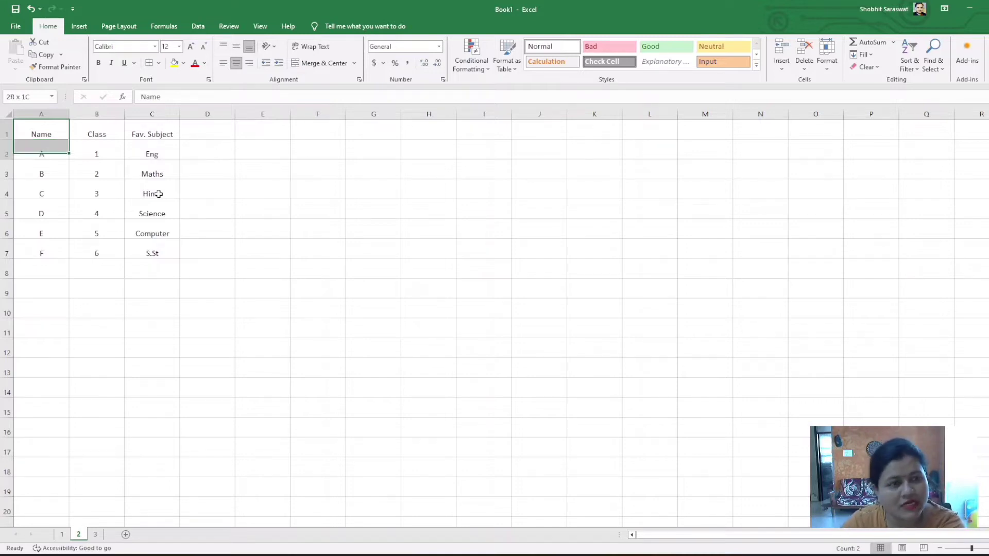
{"action": "key", "text": "shift+Down"}
{"action": "key", "text": "shift+Down"}
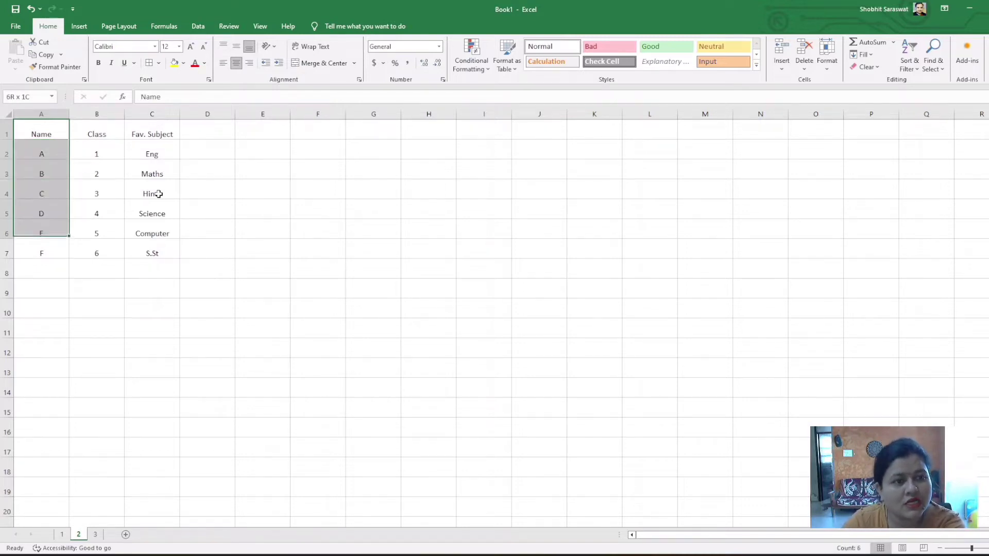
{"action": "key", "text": "shift+Right"}
{"action": "key", "text": "shift+Right"}
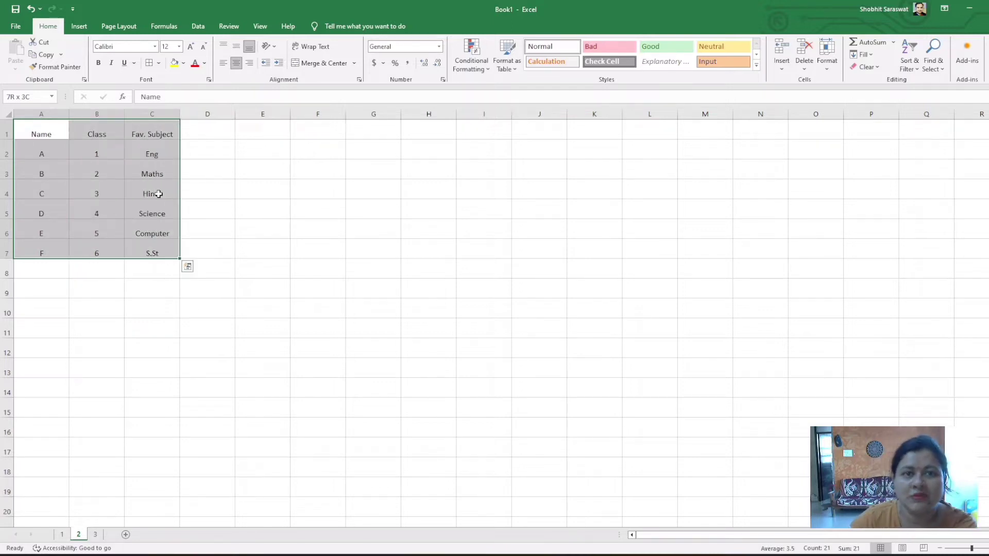
{"action": "left_click", "coordinate": [159, 62]}
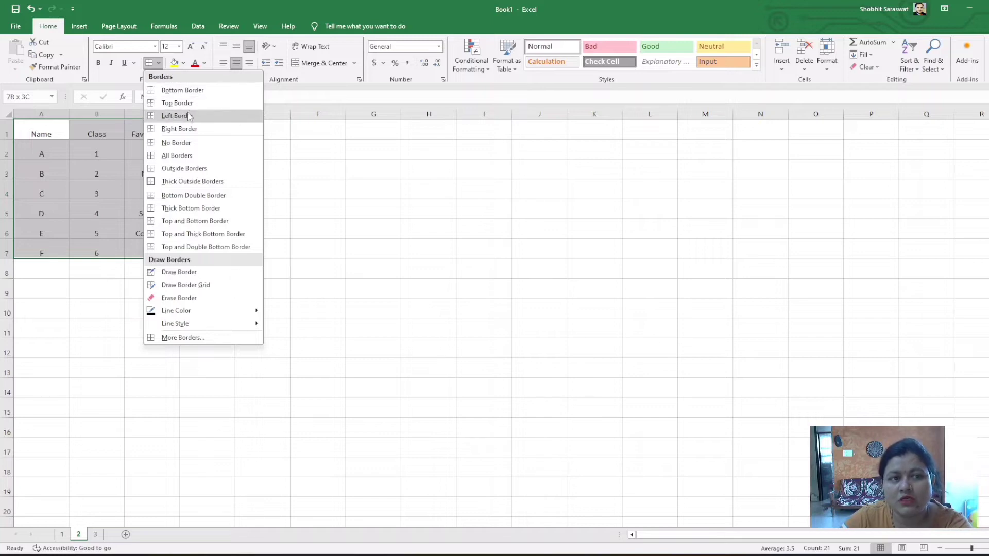
{"action": "left_click", "coordinate": [186, 157]}
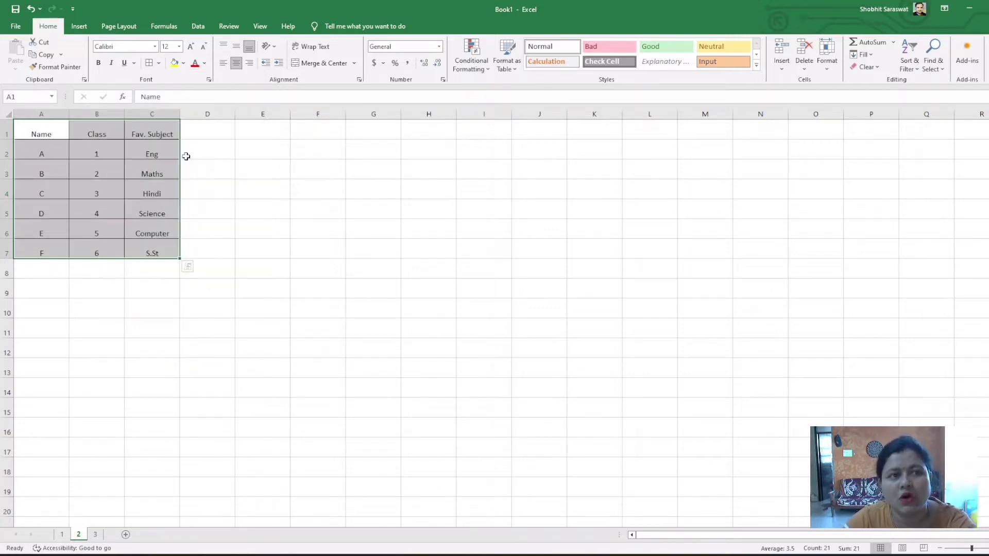
Make the header row 1 of sheet 2 bold and set its font size to 14
{"action": "left_click", "coordinate": [311, 223]}
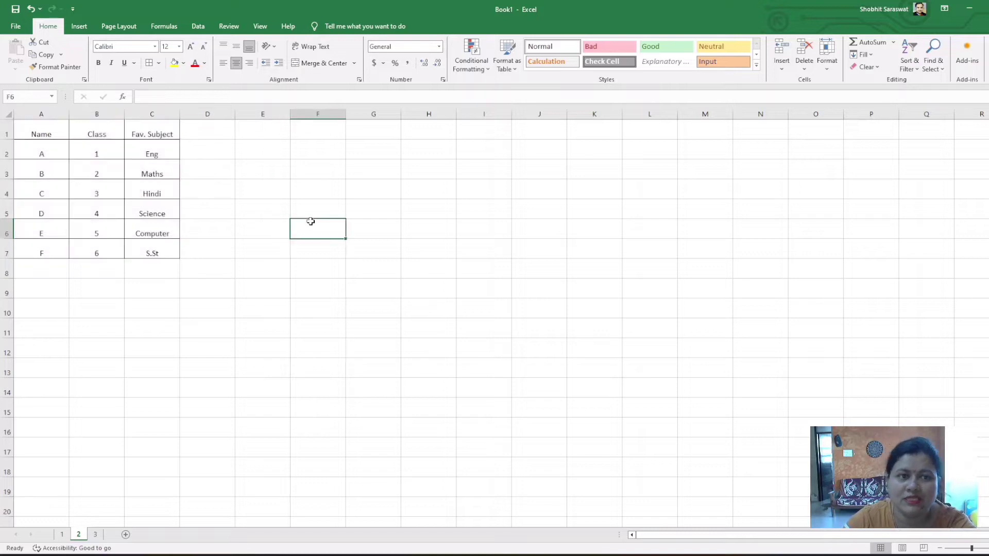
{"action": "left_click", "coordinate": [8, 129]}
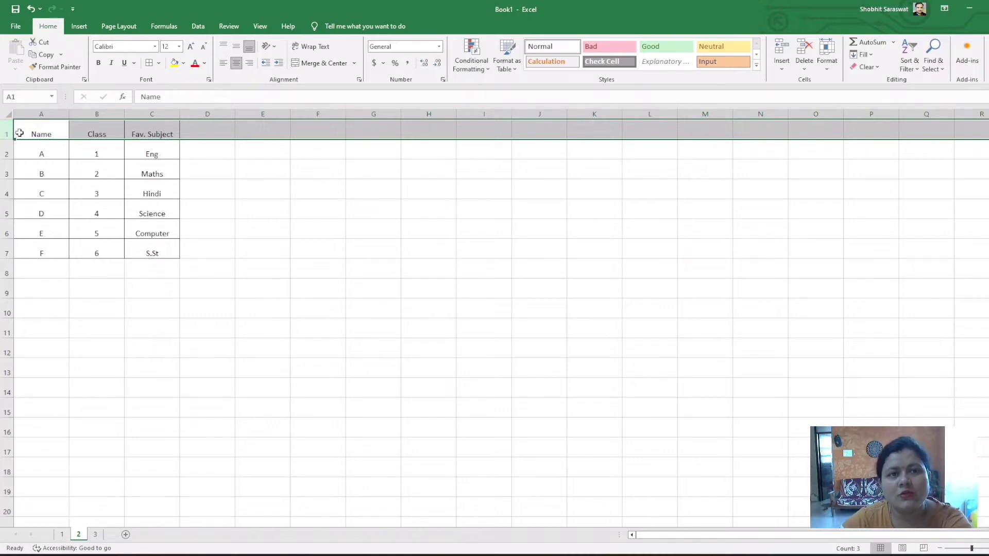
{"action": "left_click", "coordinate": [98, 64]}
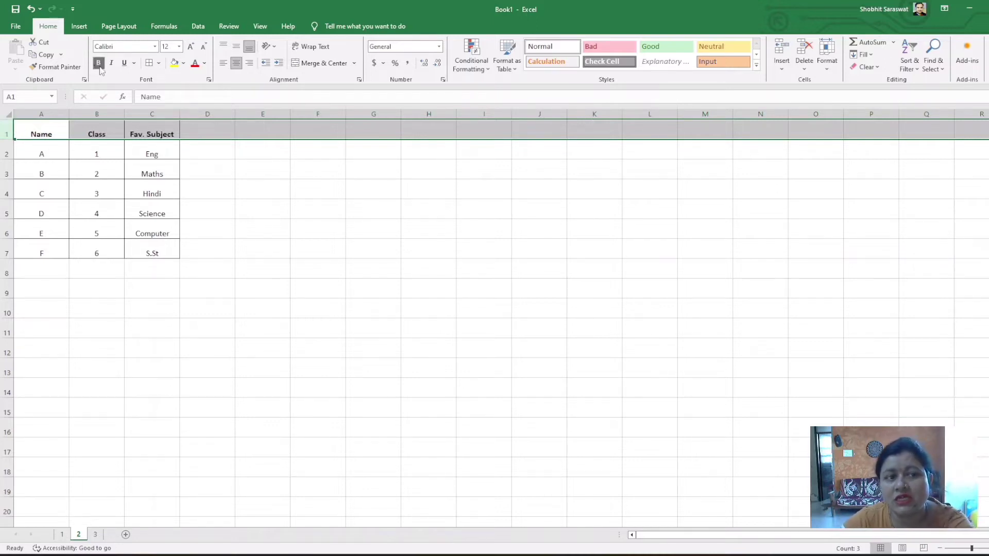
{"action": "left_click", "coordinate": [178, 47]}
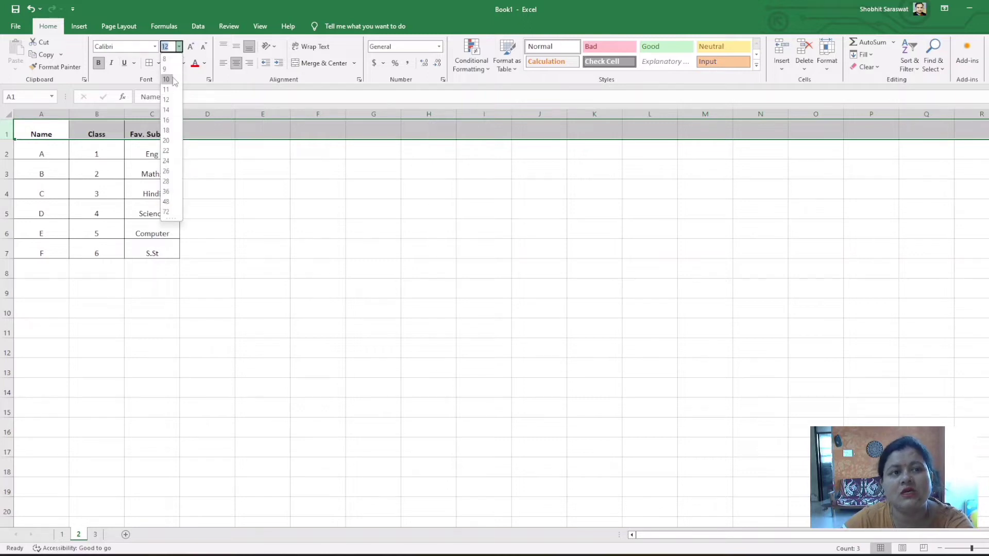
{"action": "left_click", "coordinate": [164, 109]}
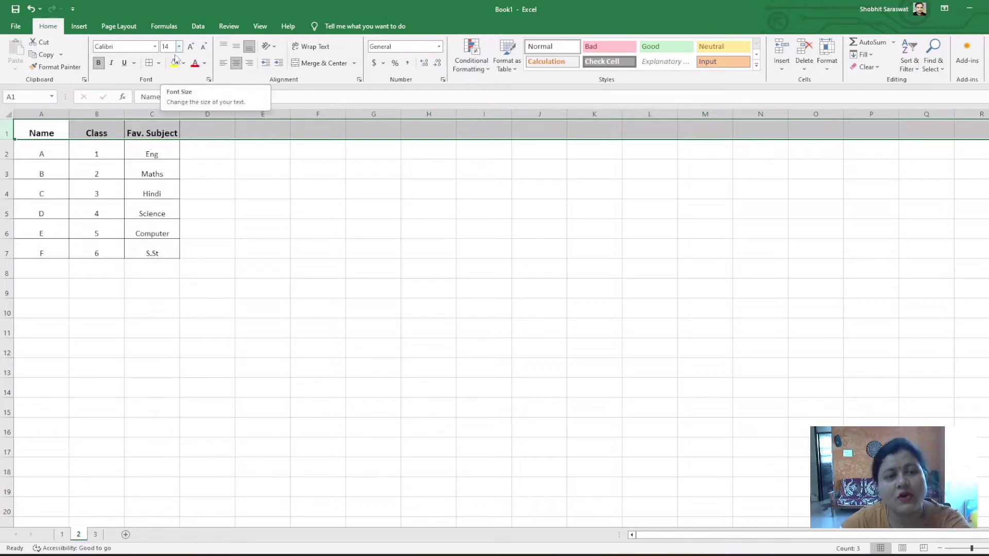
{"action": "left_click", "coordinate": [190, 156]}
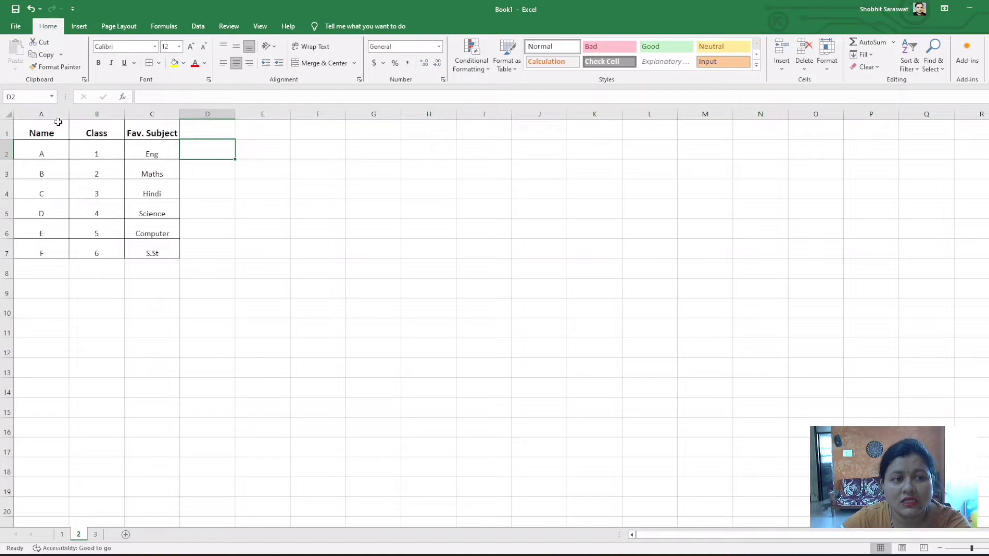
Change the font color of header row 1 to the standard red
{"action": "left_click", "coordinate": [5, 133]}
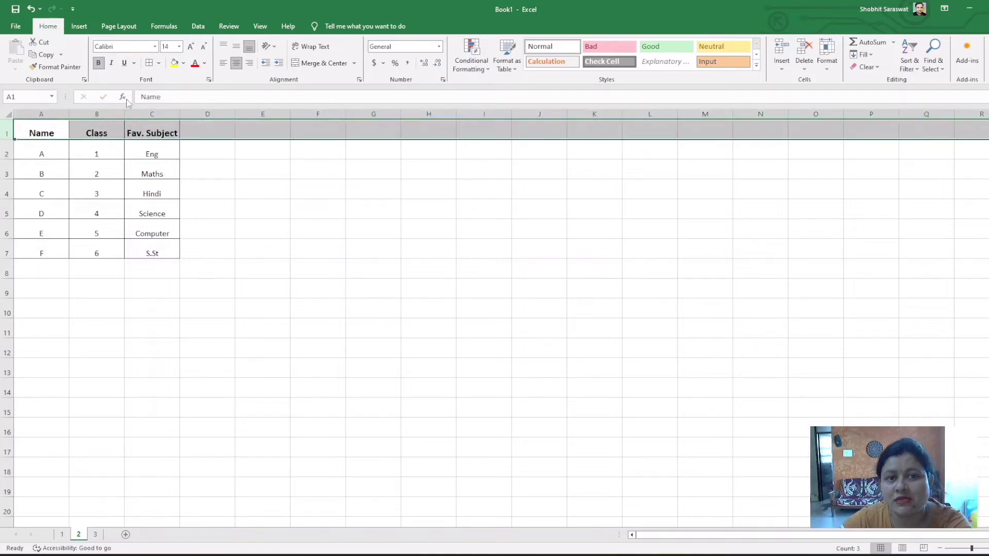
{"action": "left_click", "coordinate": [205, 63]}
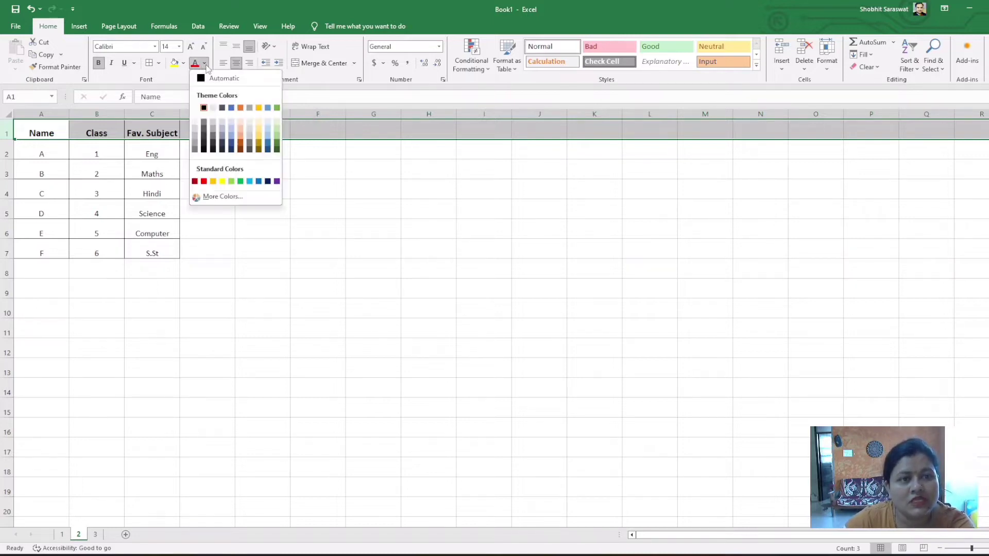
{"action": "left_click", "coordinate": [204, 181]}
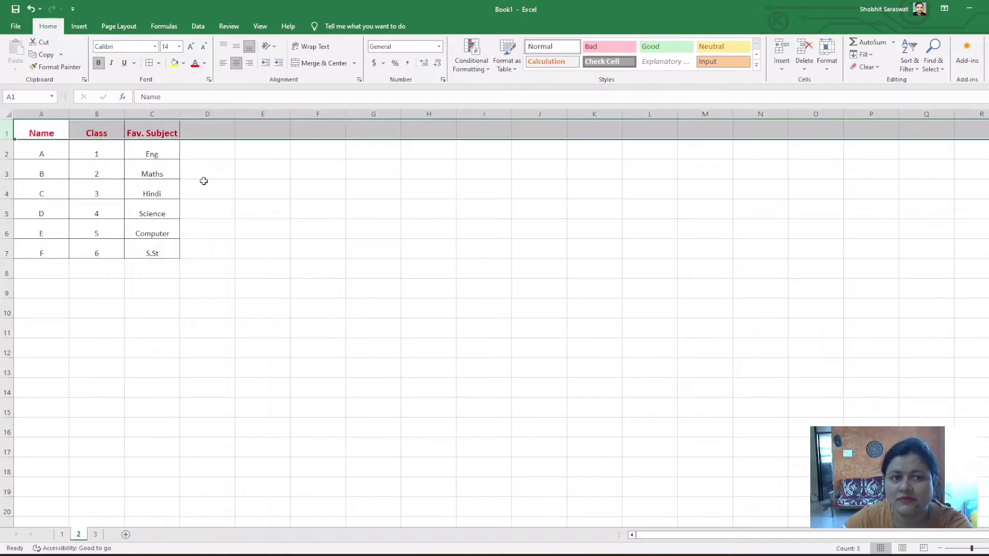
{"action": "left_click", "coordinate": [198, 184]}
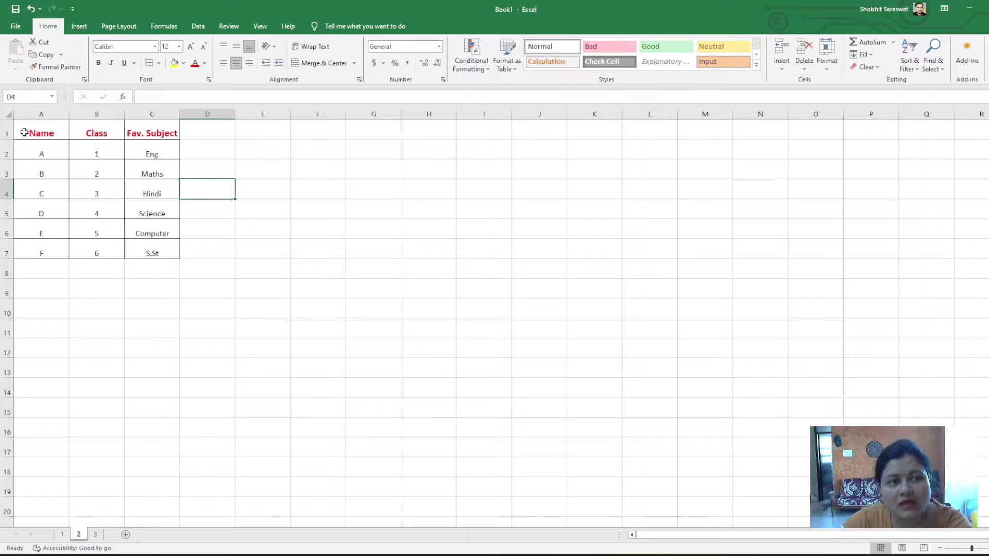
Fill the Name heading cell A1 with the standard yellow color
{"action": "left_click", "coordinate": [53, 129]}
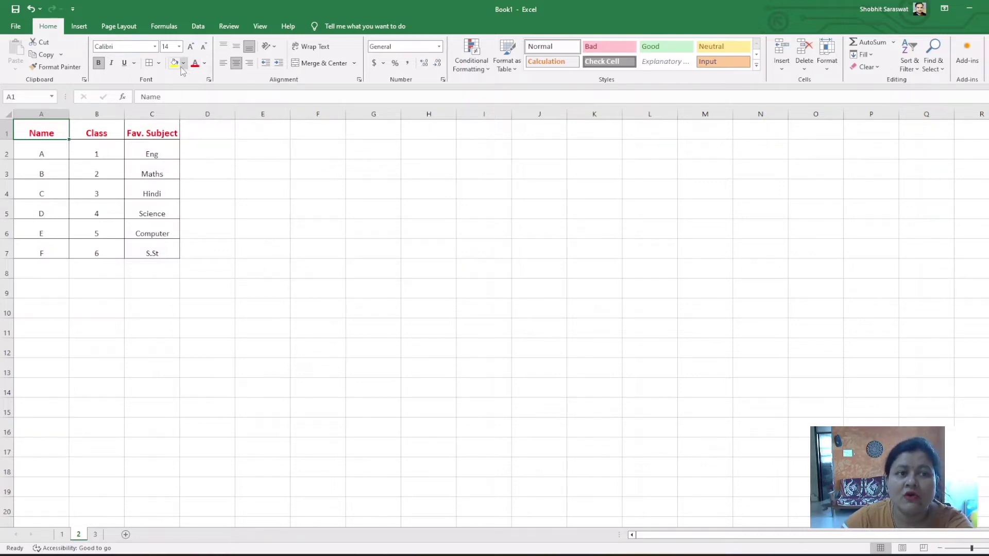
{"action": "left_click", "coordinate": [182, 64]}
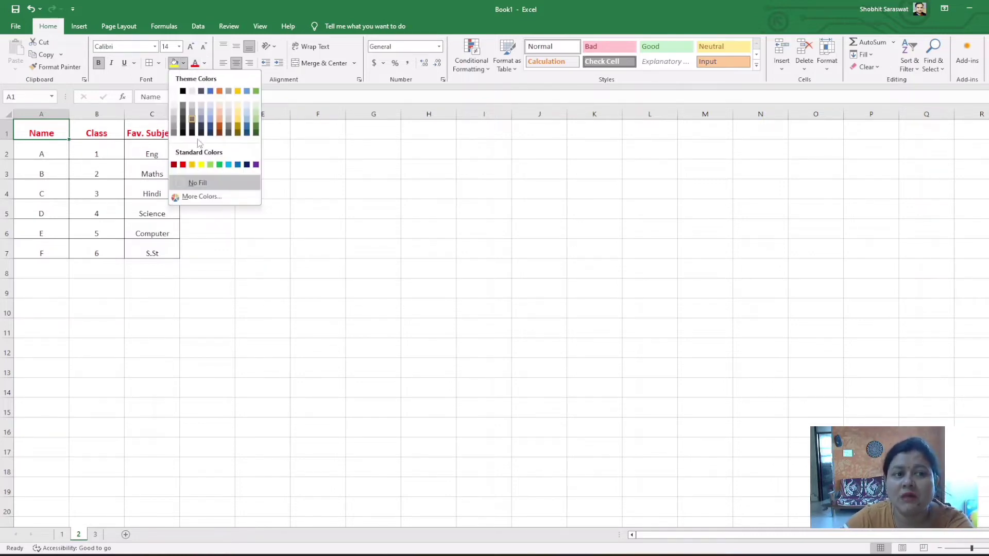
{"action": "left_click", "coordinate": [201, 165]}
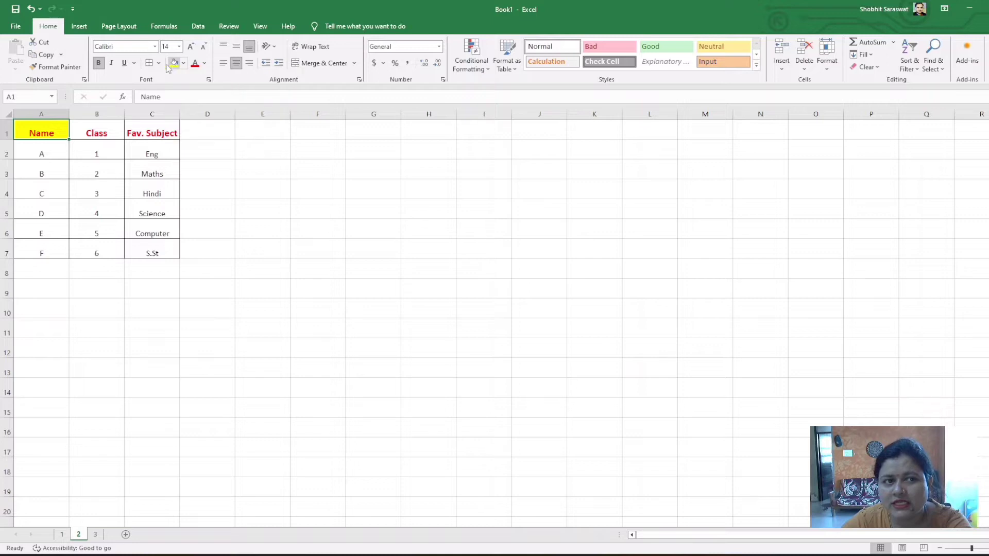
Copy the formatting of A1 to the Class and Fav. Subject headings with a locked Format Painter, turning it off when done
{"action": "left_click", "coordinate": [56, 68]}
{"action": "left_click", "coordinate": [57, 68]}
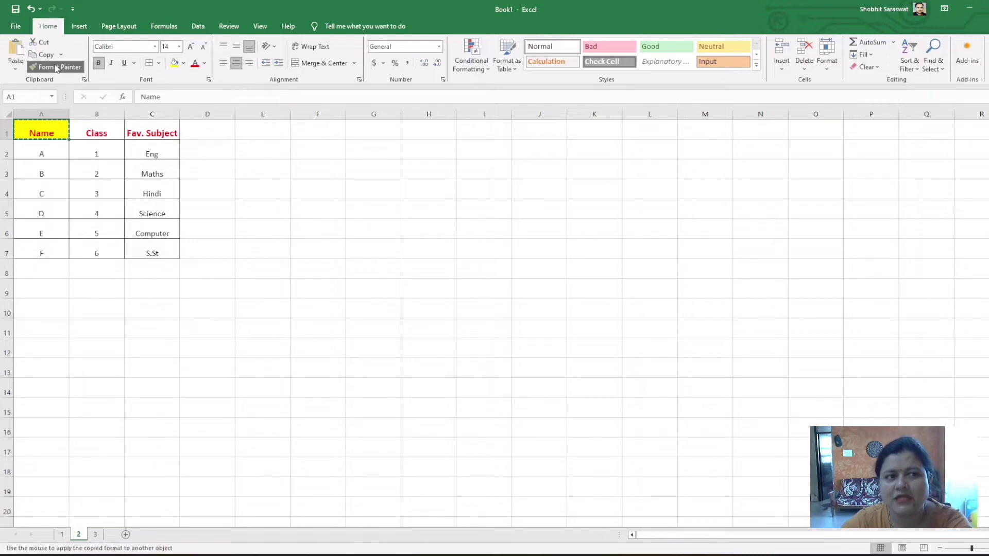
{"action": "left_click", "coordinate": [79, 128]}
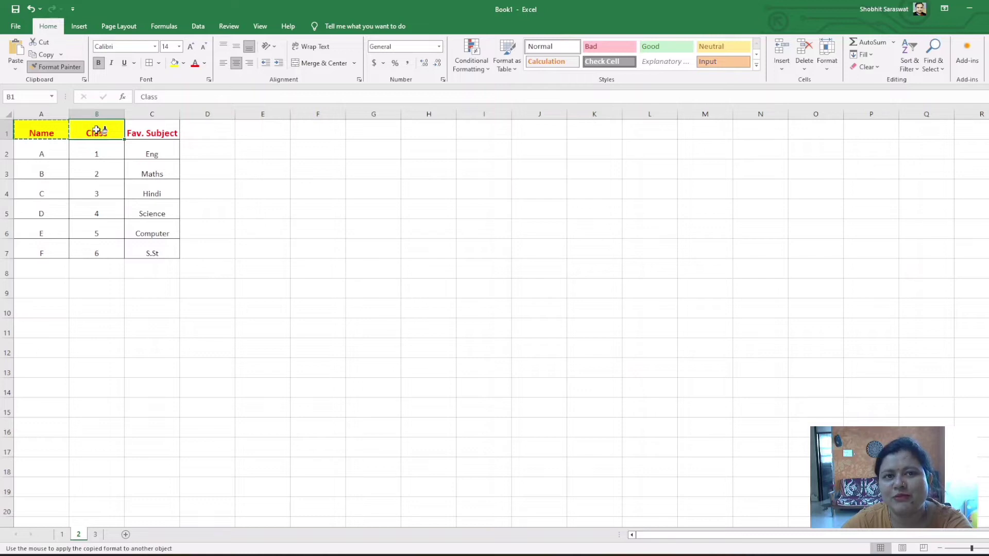
{"action": "left_click", "coordinate": [137, 127]}
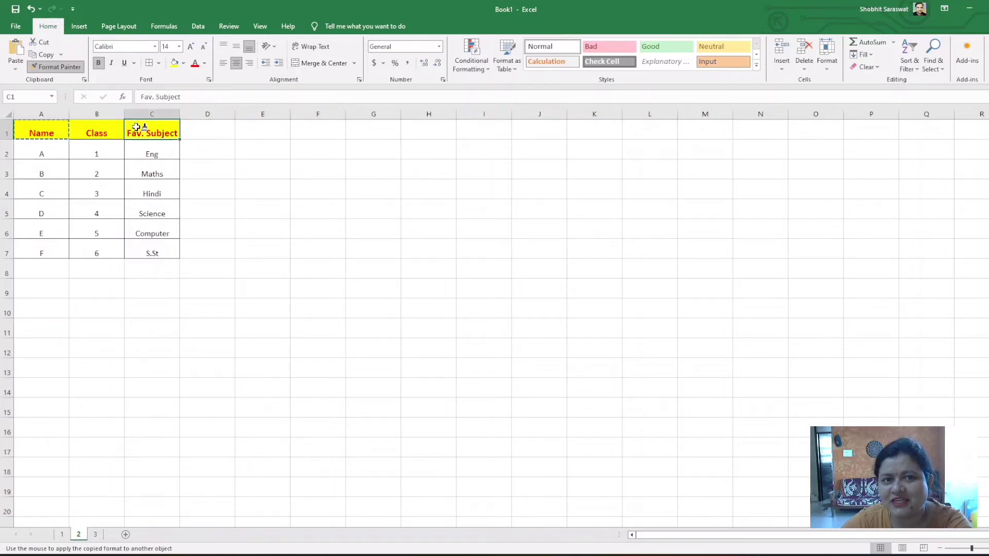
{"action": "left_click", "coordinate": [69, 68]}
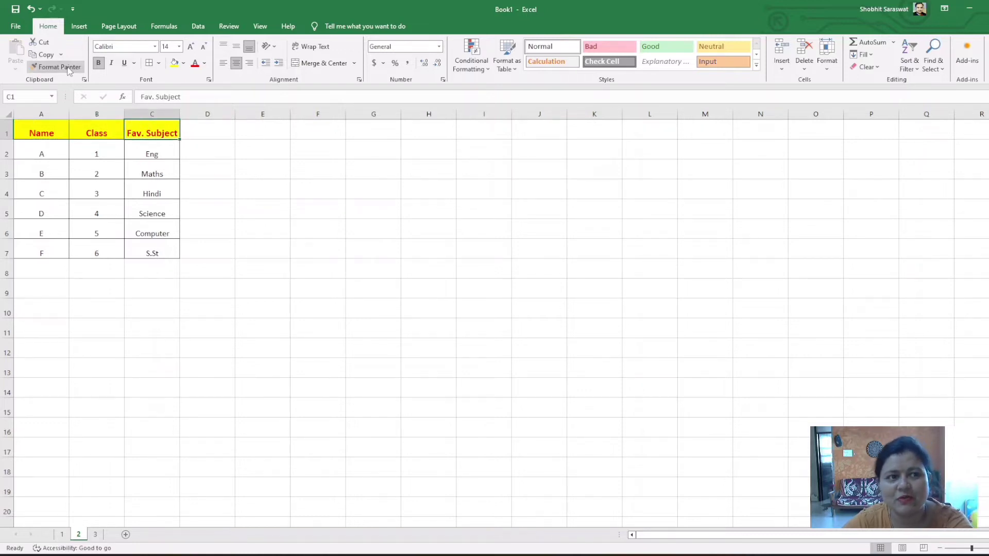
{"action": "left_click", "coordinate": [255, 189]}
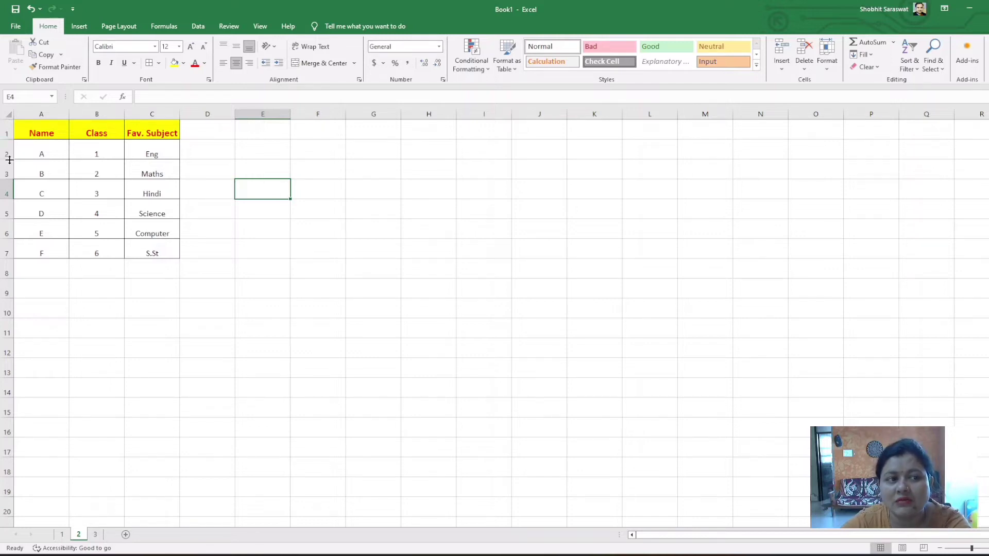
Widen all columns of sheet 2 slightly and increase all rows to one equal, slightly taller height
{"action": "left_click_drag", "start_coordinate": [9, 160], "coordinate": [9, 189]}
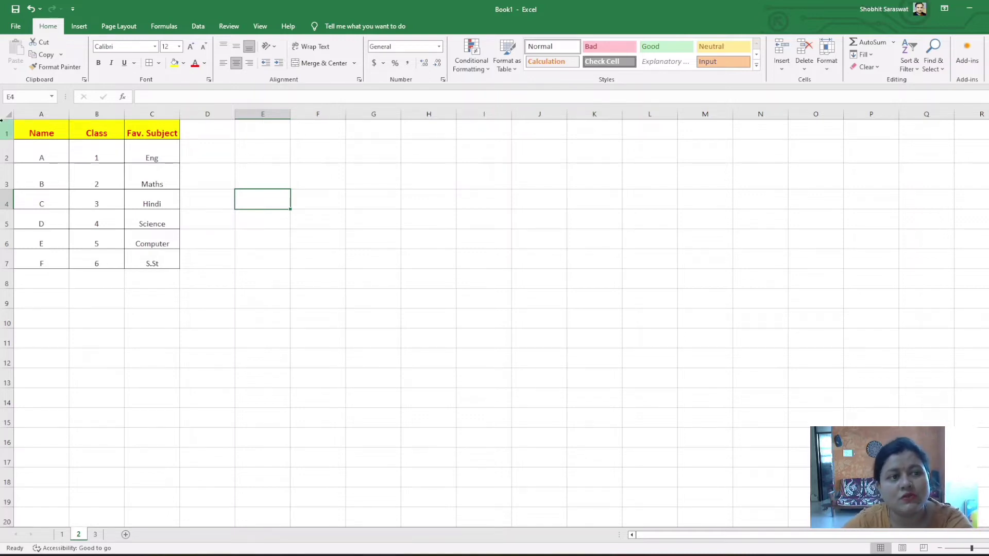
{"action": "left_click", "coordinate": [8, 114]}
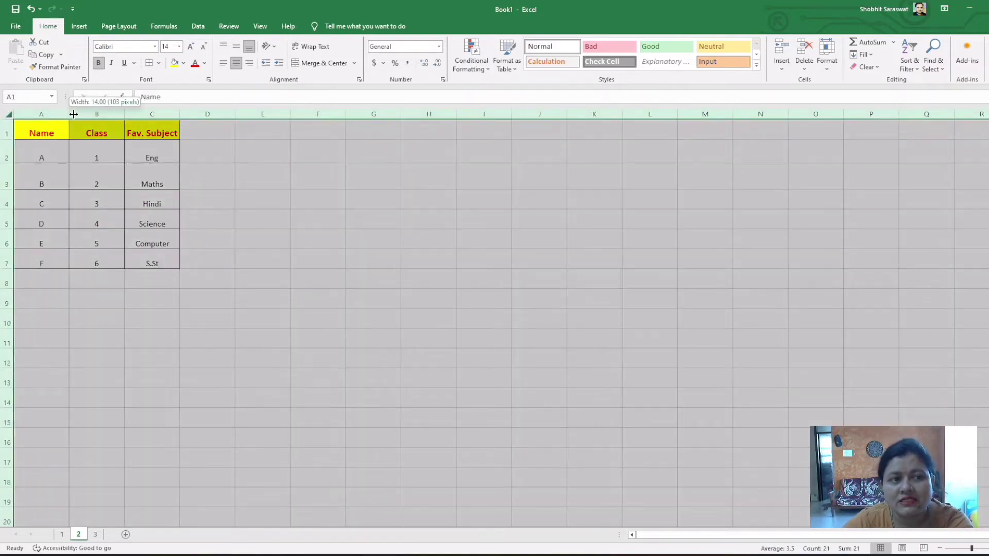
{"action": "left_click_drag", "start_coordinate": [68, 115], "coordinate": [77, 114]}
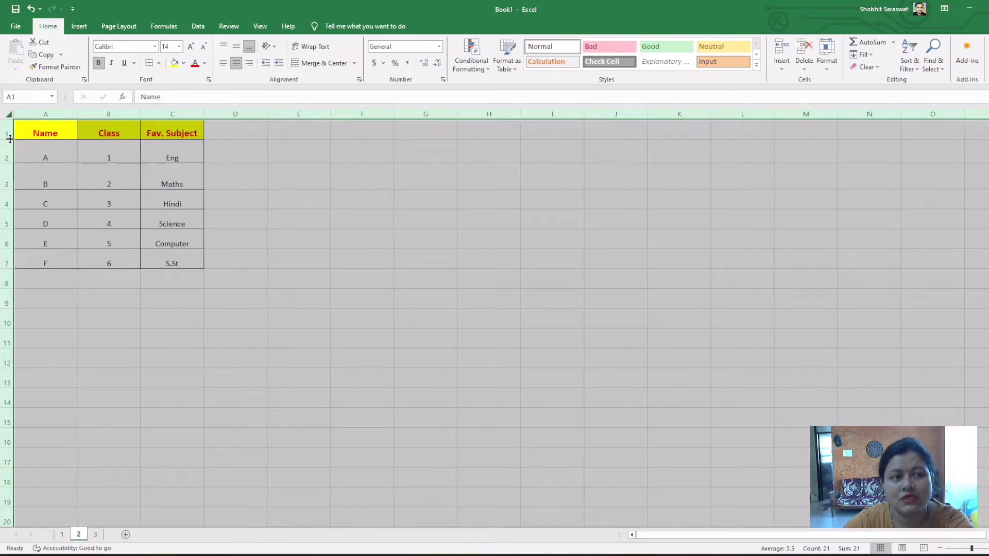
{"action": "left_click_drag", "start_coordinate": [8, 140], "coordinate": [8, 144]}
{"action": "left_click", "coordinate": [303, 226]}
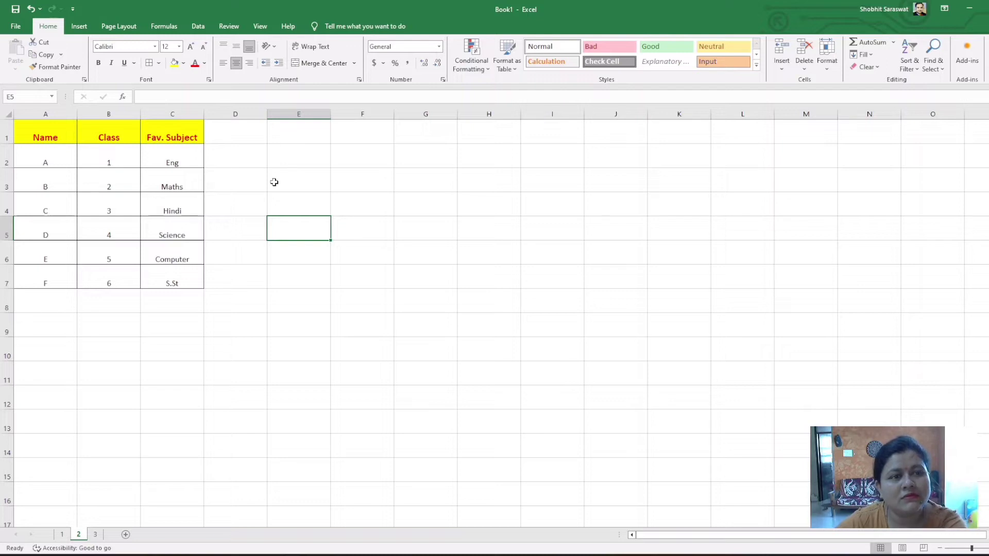
Switch to sheet 3, widen all its columns equally until every heading fits, and roughly double all row heights
{"action": "left_click", "coordinate": [95, 536]}
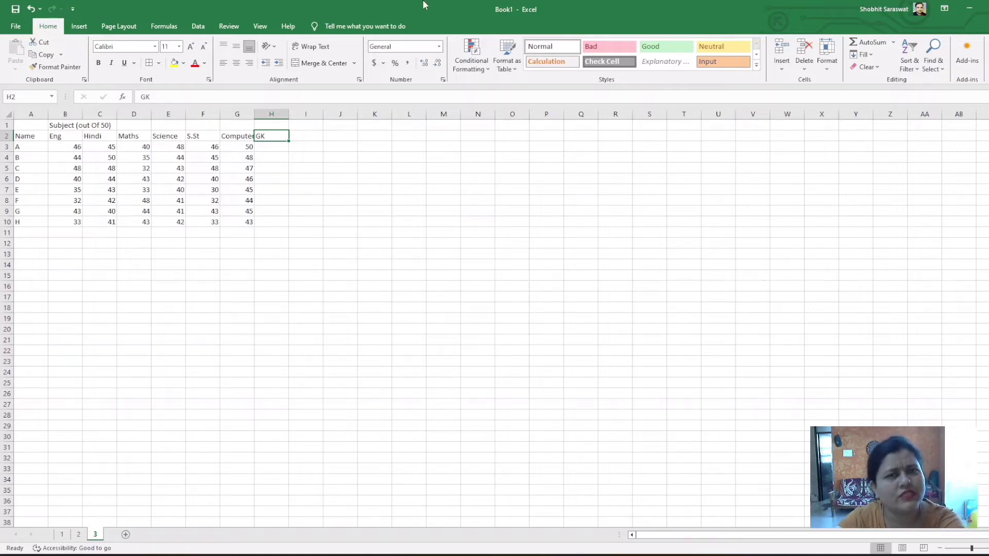
{"action": "left_click", "coordinate": [5, 114]}
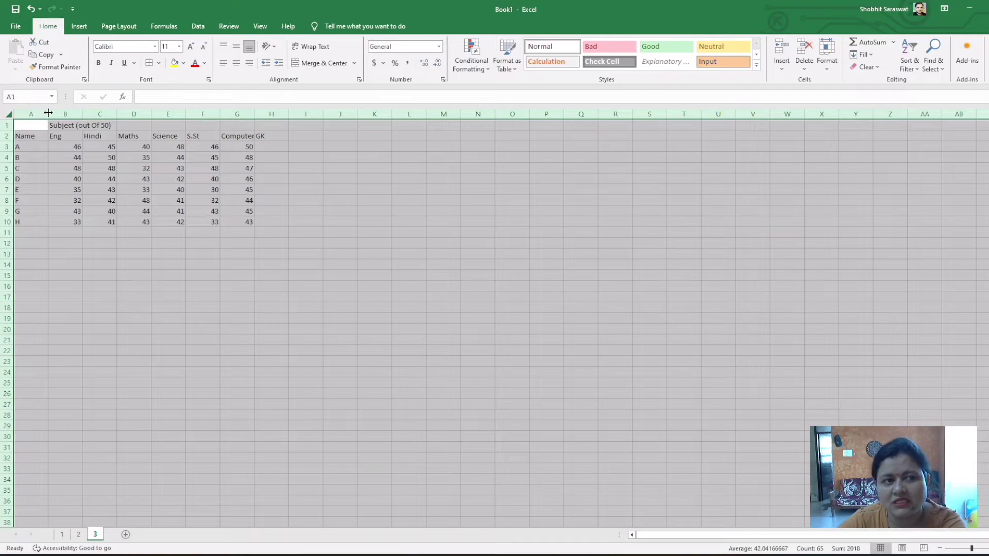
{"action": "left_click_drag", "start_coordinate": [48, 112], "coordinate": [73, 115]}
{"action": "left_click_drag", "start_coordinate": [10, 130], "coordinate": [9, 142]}
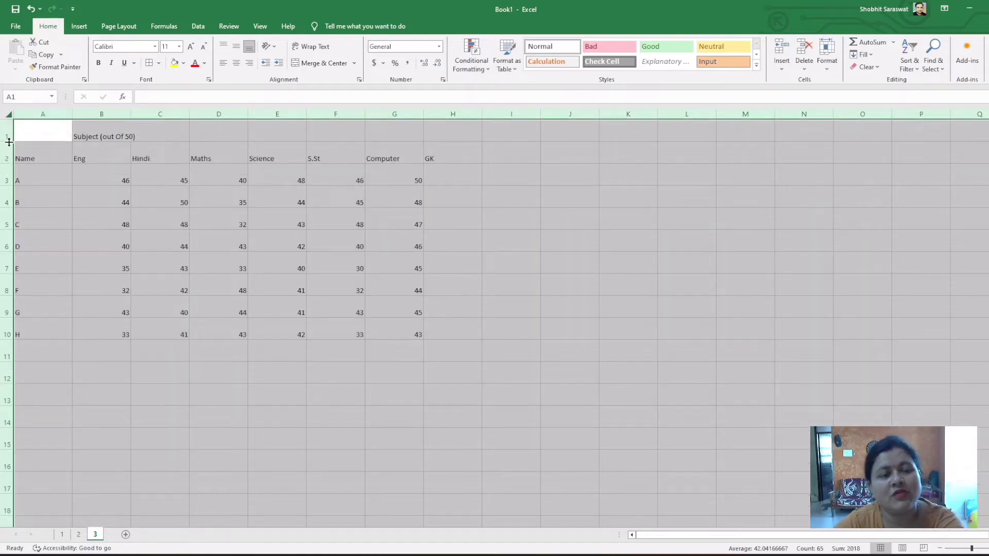
{"action": "left_click", "coordinate": [561, 333]}
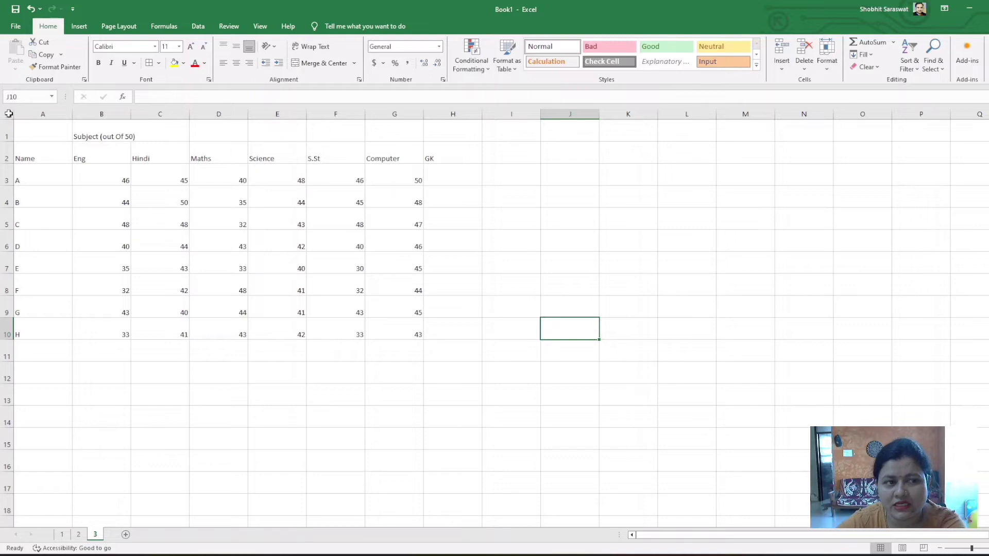
Set the whole of sheet 3 to font size 16, bold and horizontally centered
{"action": "left_click", "coordinate": [9, 114]}
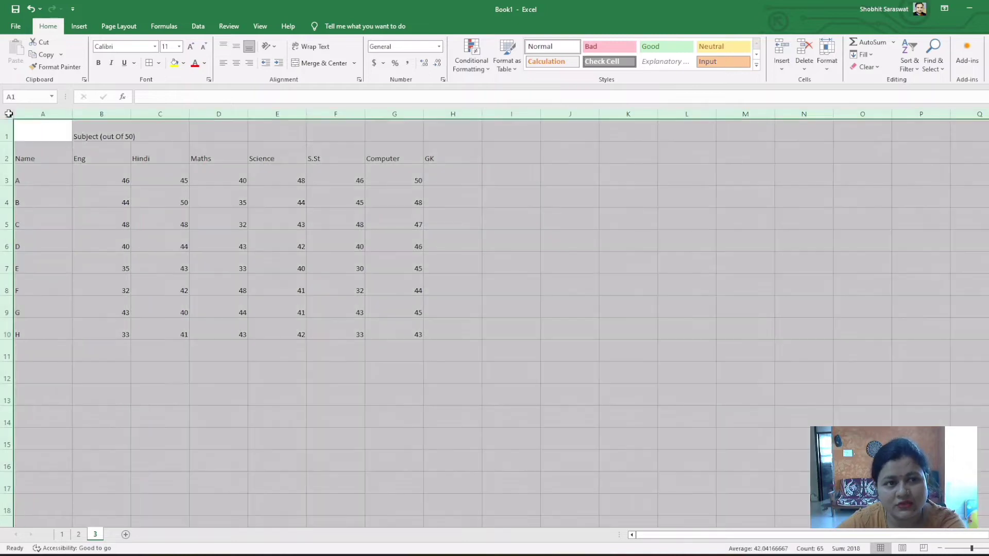
{"action": "left_click", "coordinate": [180, 47]}
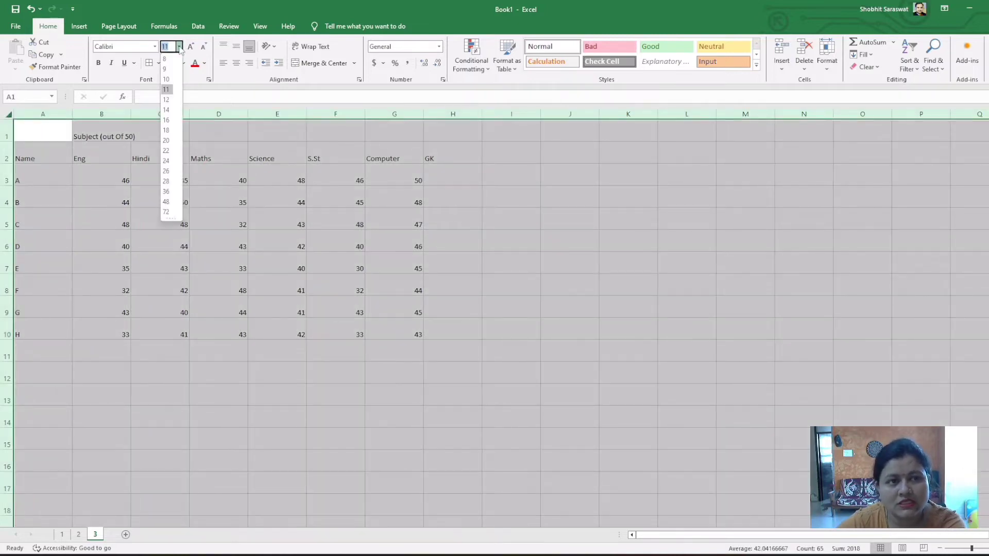
{"action": "left_click", "coordinate": [166, 120]}
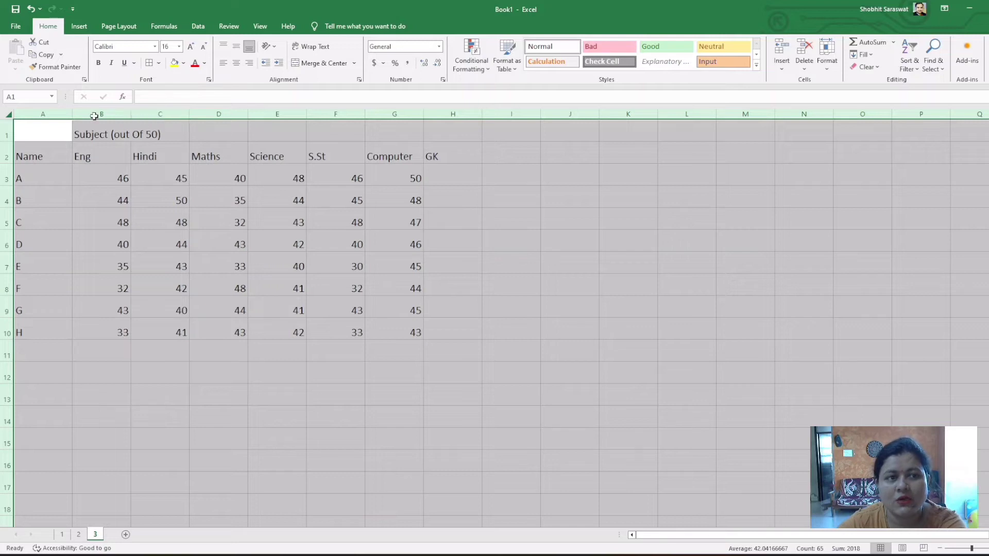
{"action": "left_click", "coordinate": [99, 64]}
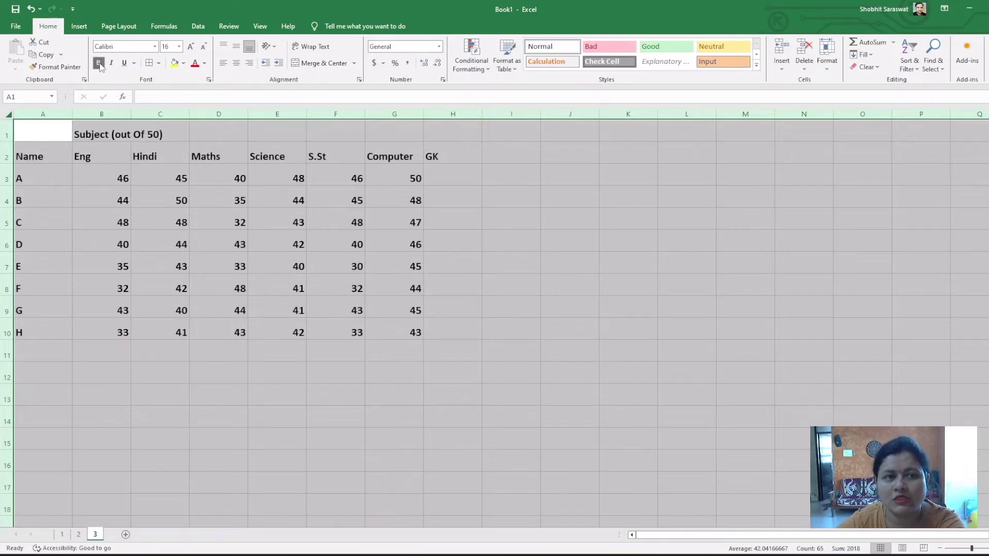
{"action": "left_click", "coordinate": [237, 63]}
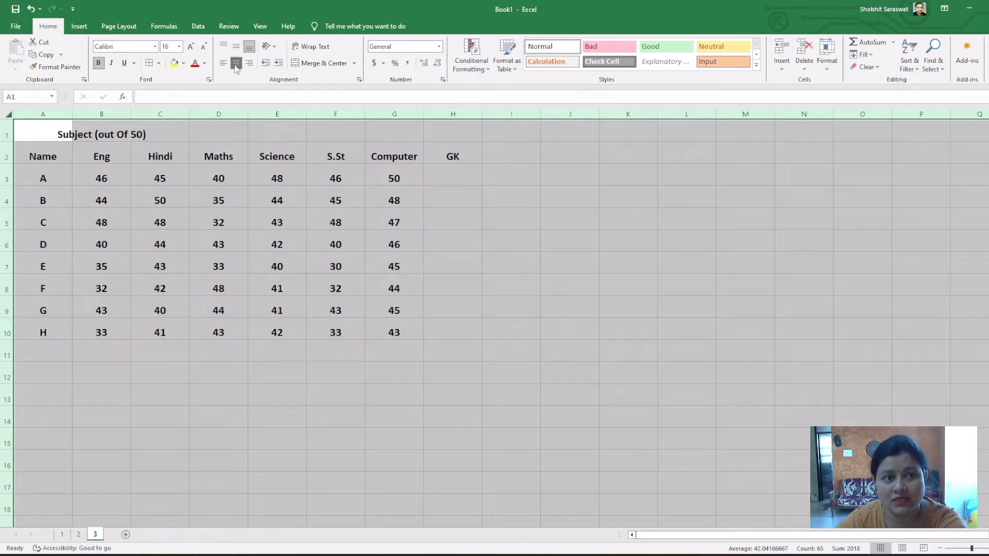
{"action": "left_click", "coordinate": [333, 393]}
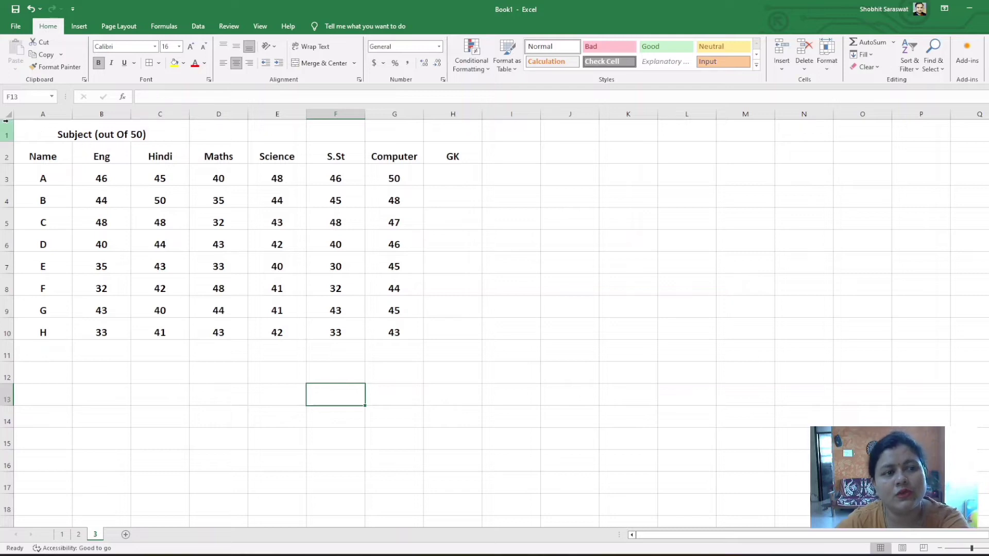
Clear the GK heading from cell H2 of the marks table
{"action": "left_click", "coordinate": [2, 132]}
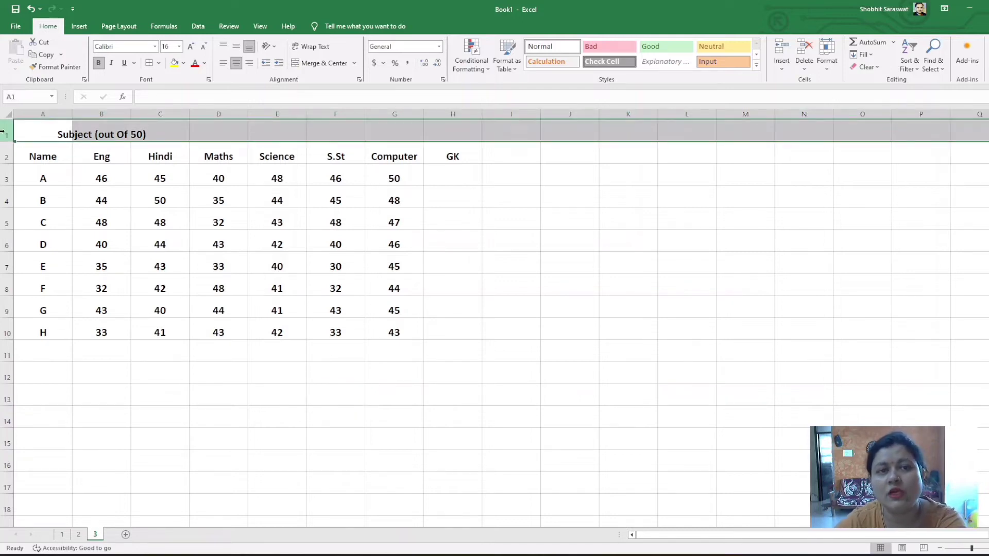
{"action": "left_click", "coordinate": [44, 126]}
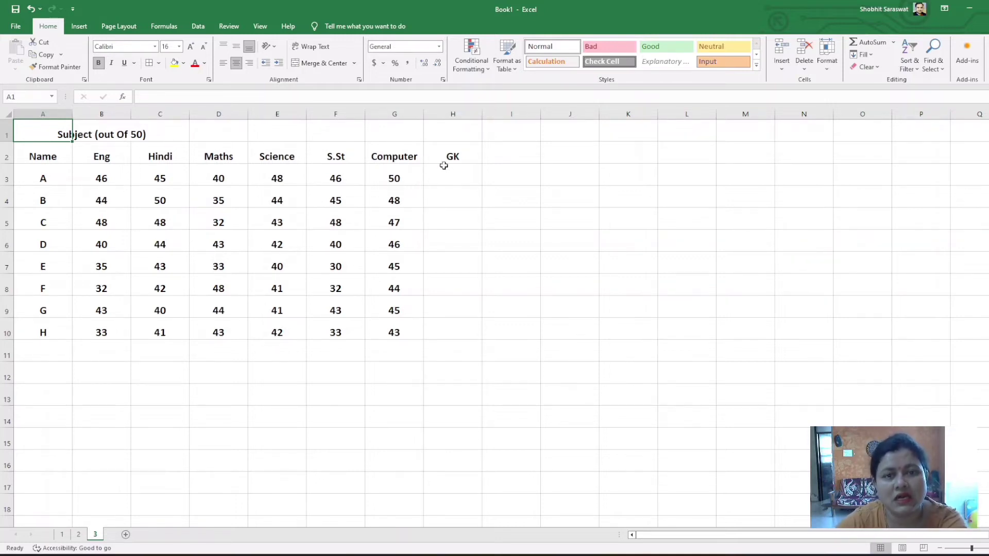
{"action": "left_click", "coordinate": [458, 150]}
{"action": "key", "text": "BackSpace"}
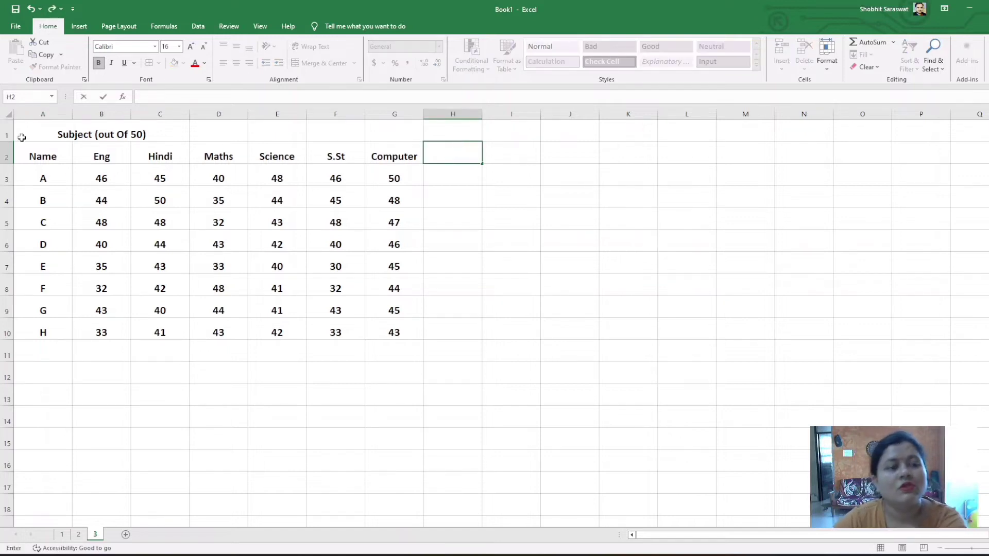
{"action": "left_click", "coordinate": [45, 135]}
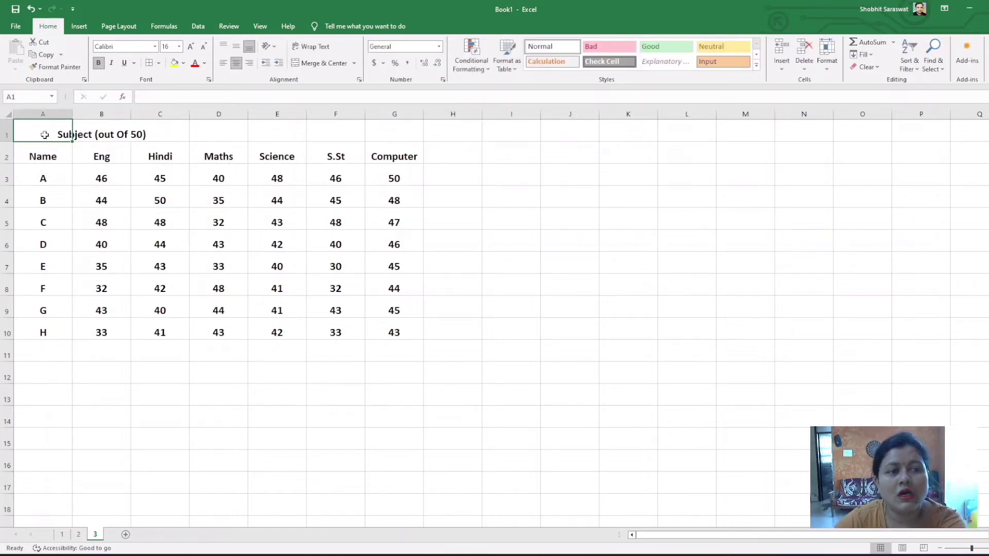
{"action": "left_click", "coordinate": [103, 134]}
{"action": "left_click", "coordinate": [163, 134]}
{"action": "left_click", "coordinate": [206, 132]}
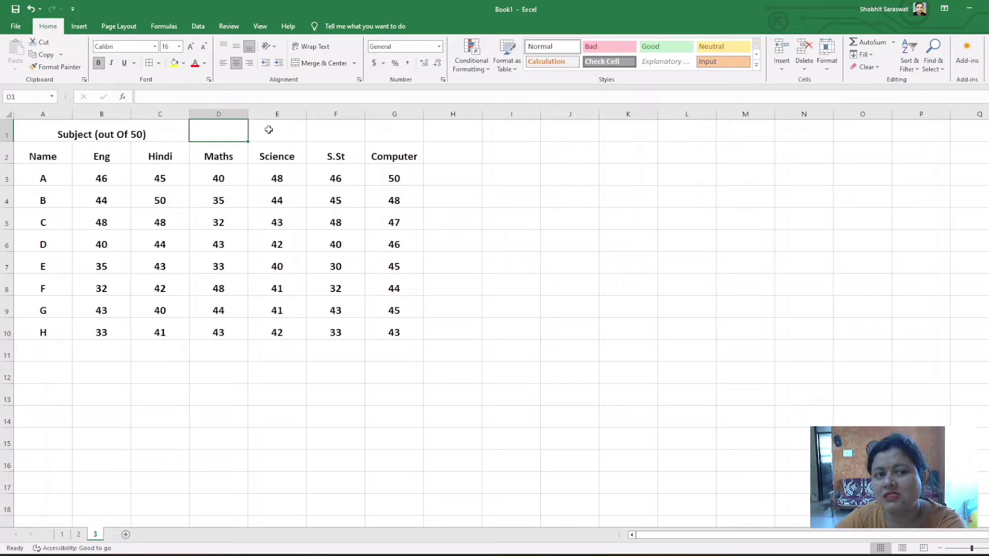
{"action": "left_click", "coordinate": [267, 132]}
{"action": "left_click", "coordinate": [340, 133]}
{"action": "left_click", "coordinate": [371, 134]}
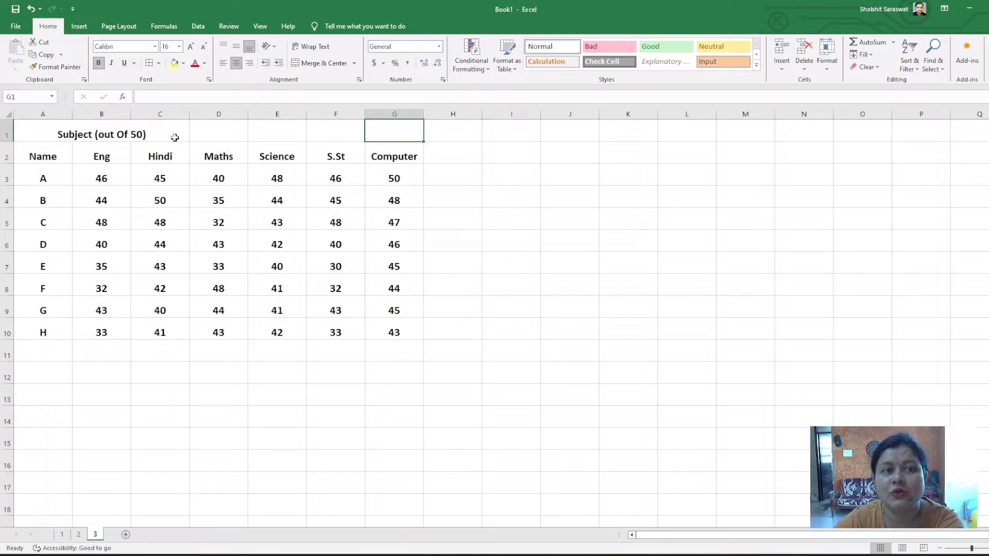
Merge and center the title Subject (out Of 50) across cells A1 to G1 above the marks table
{"action": "left_click", "coordinate": [47, 133]}
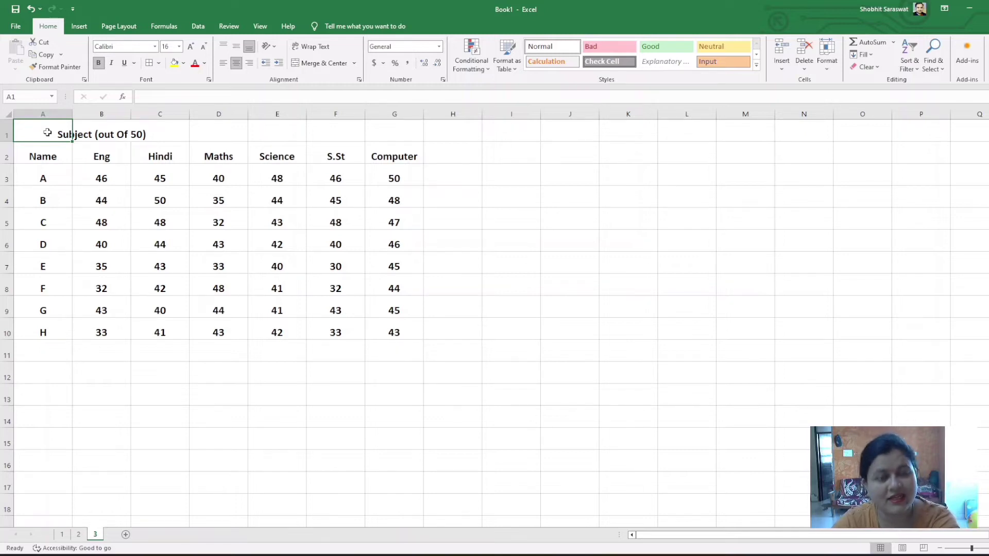
{"action": "key", "text": "shift+Right"}
{"action": "key", "text": "shift+Right"}
{"action": "key", "text": "shift+Right"}
{"action": "key", "text": "shift+Right"}
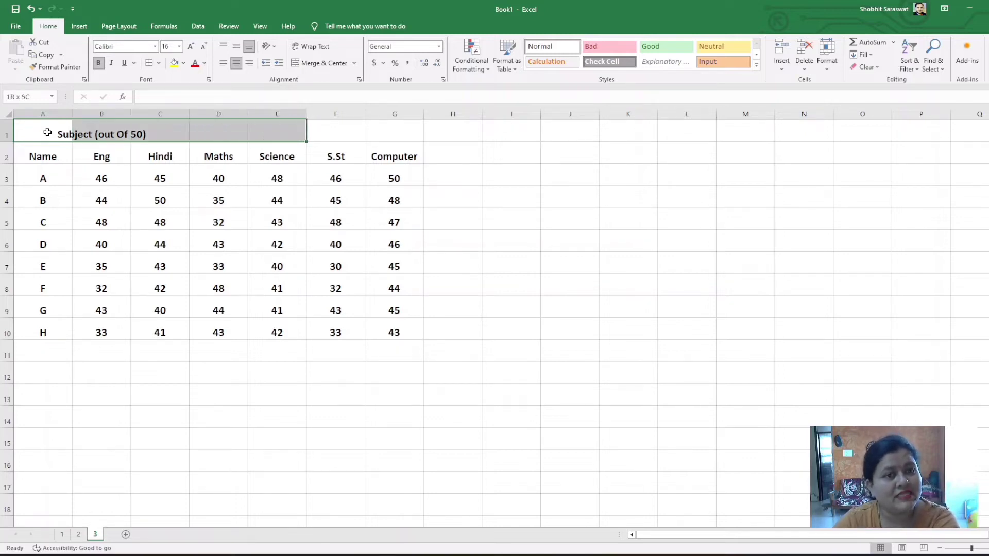
{"action": "key", "text": "shift+Right"}
{"action": "key", "text": "shift+Right"}
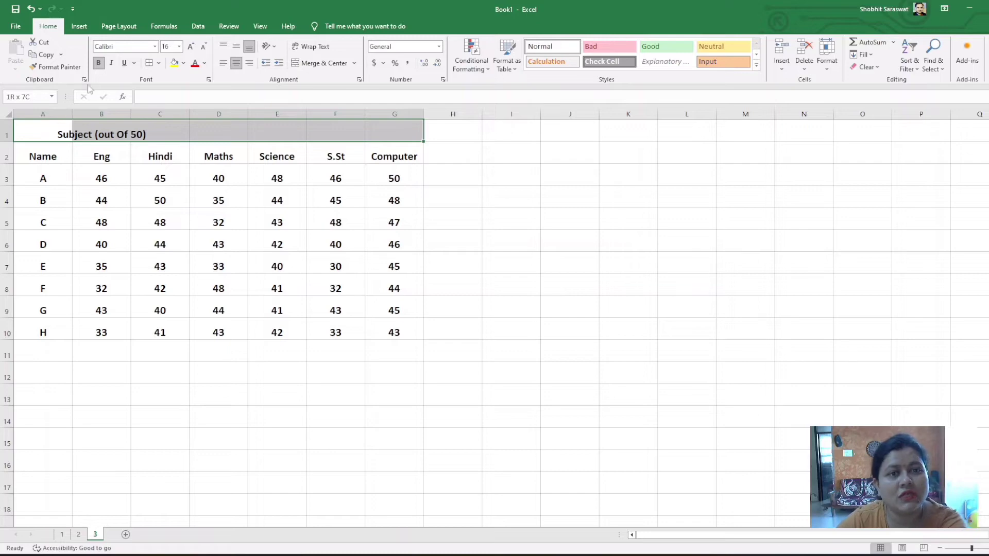
{"action": "left_click", "coordinate": [326, 63]}
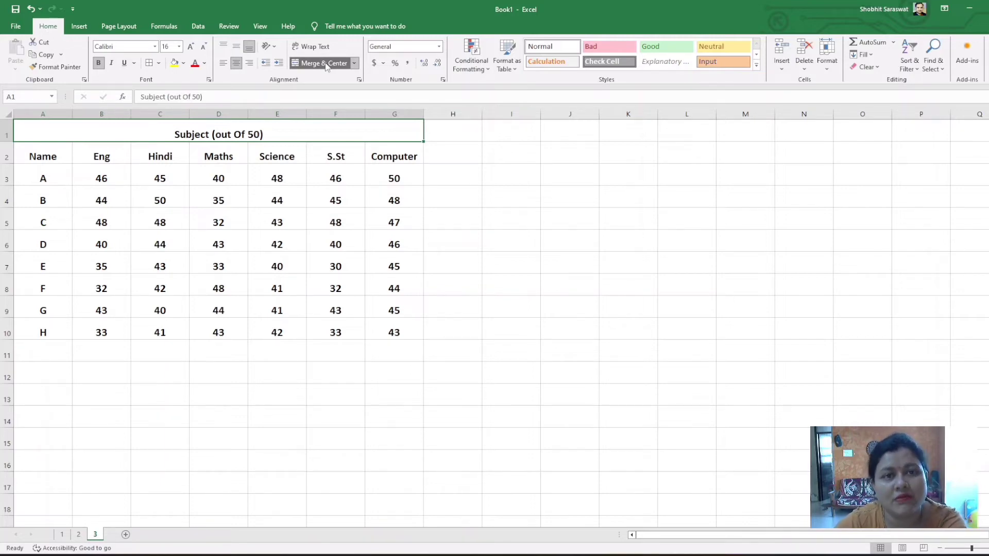
Apply all borders to the marks table from A1 to G10
{"action": "left_click", "coordinate": [499, 205]}
{"action": "left_click", "coordinate": [175, 133]}
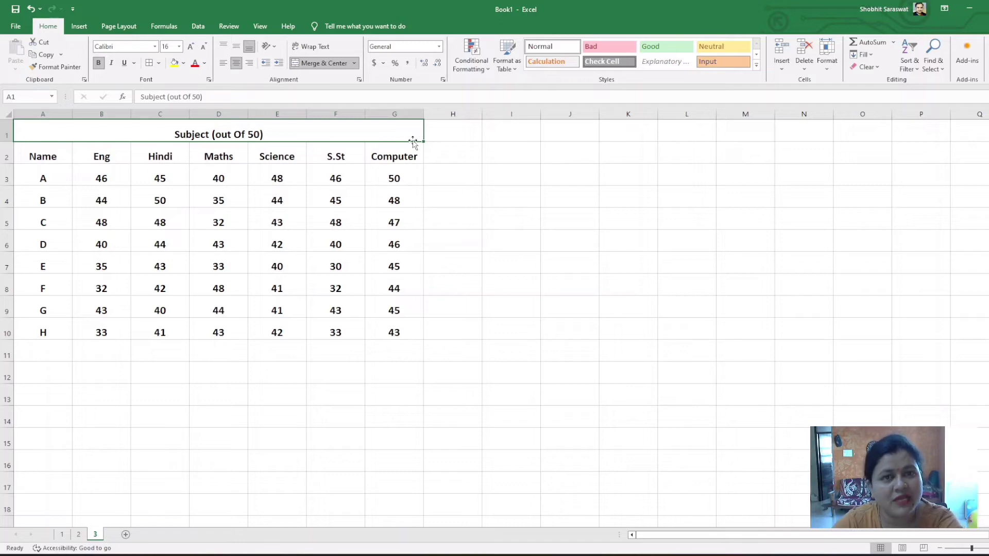
{"action": "key", "text": "shift+Down"}
{"action": "key", "text": "shift+Down"}
{"action": "key", "text": "shift+Down"}
{"action": "key", "text": "shift+Down"}
{"action": "key", "text": "shift+Down"}
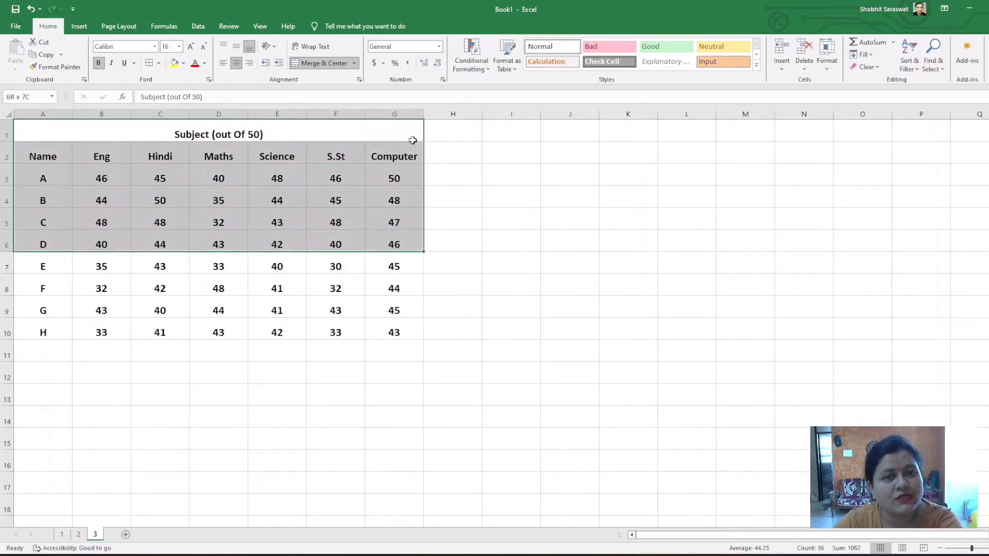
{"action": "key", "text": "shift+Down"}
{"action": "key", "text": "shift+Down"}
{"action": "key", "text": "shift+Down"}
{"action": "key", "text": "shift+Down"}
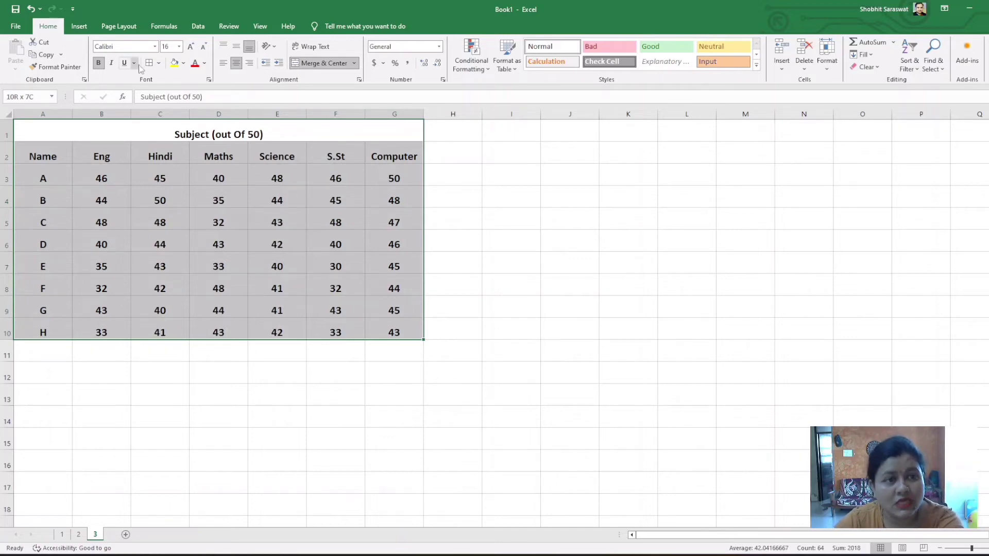
{"action": "left_click", "coordinate": [541, 304]}
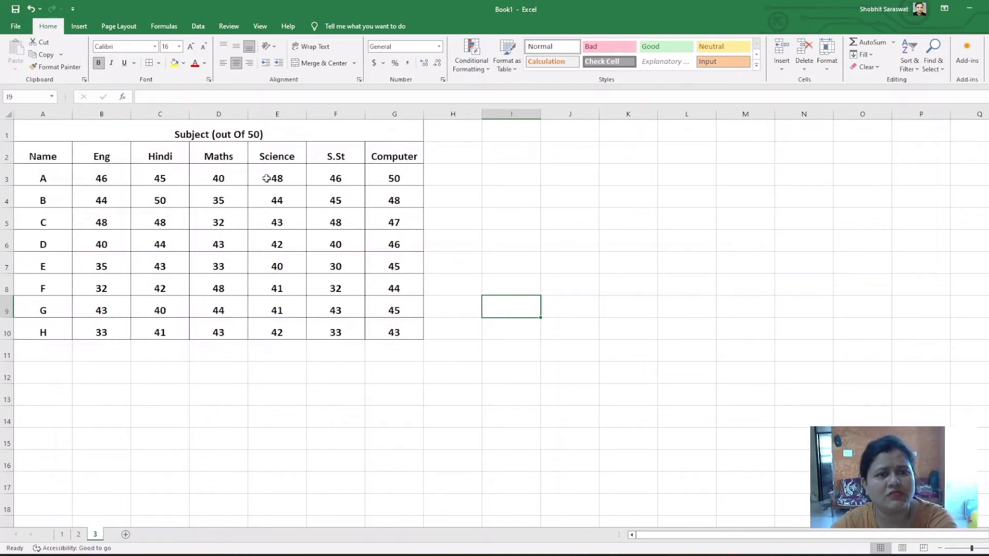
Enter the heading "Total Marks" in cell H2, beside the Computer column
{"action": "left_click", "coordinate": [442, 157]}
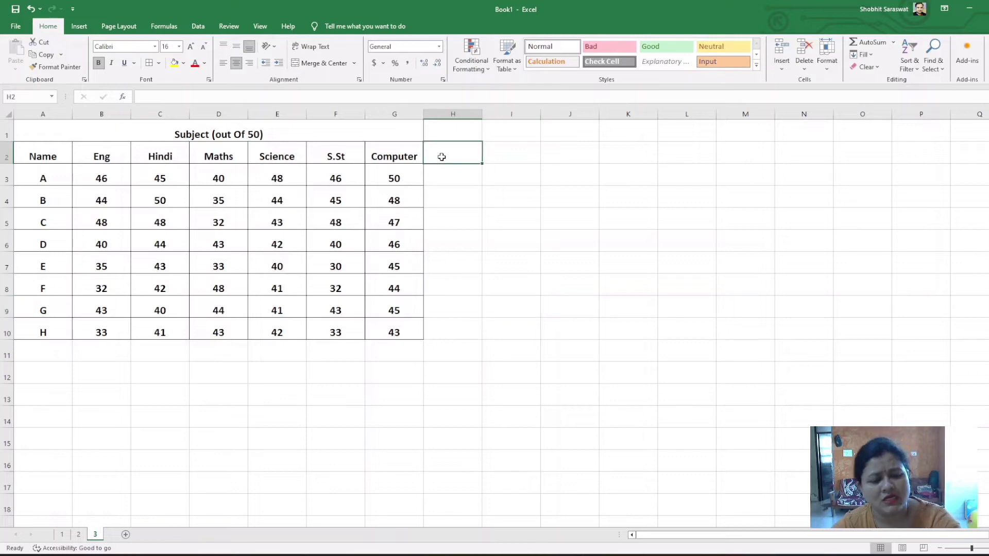
{"action": "type", "text": "oTAL"}
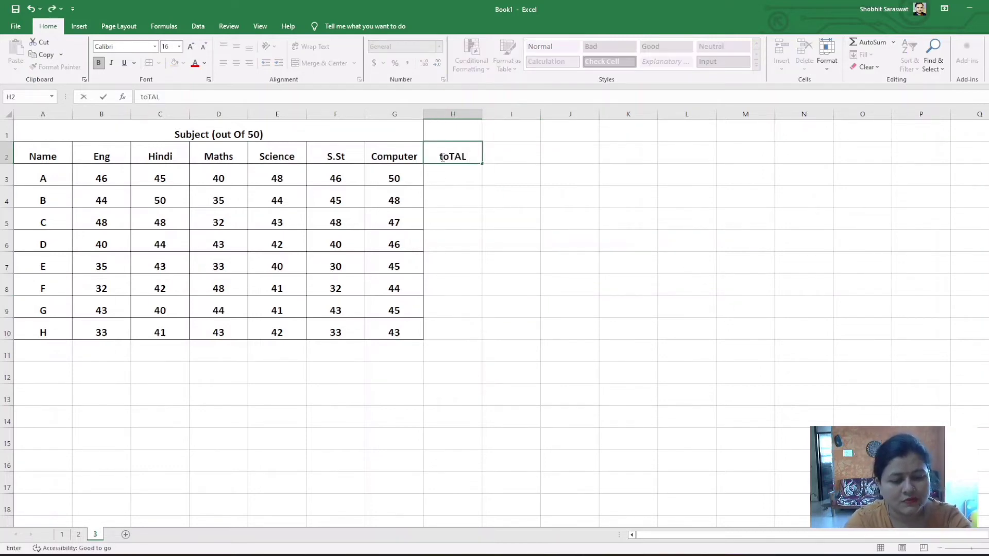
{"action": "type", "text": " mAR"}
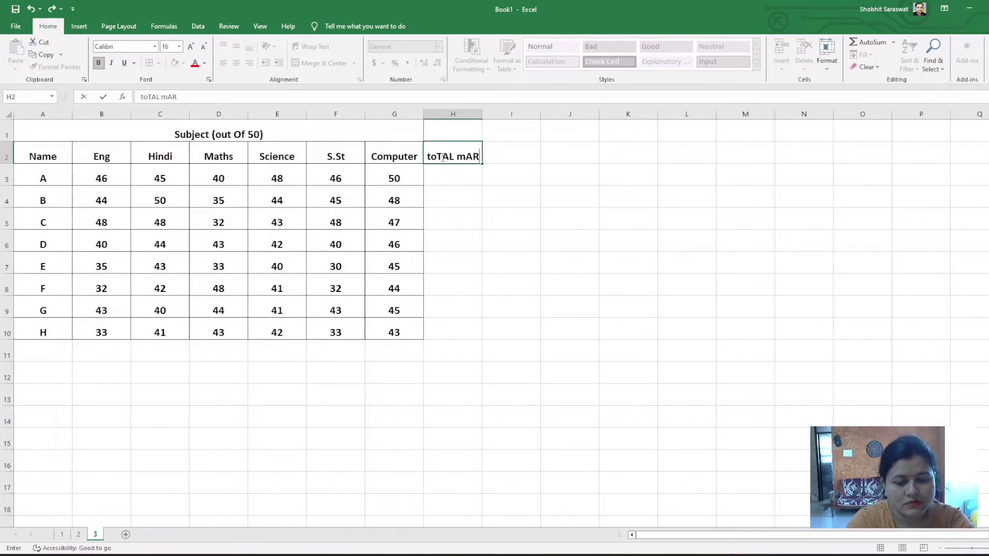
{"action": "key", "text": "BackSpace"}
{"action": "key", "text": "BackSpace"}
{"action": "key", "text": "BackSpace"}
{"action": "key", "text": "BackSpace"}
{"action": "key", "text": "BackSpace"}
{"action": "key", "text": "BackSpace"}
{"action": "key", "text": "BackSpace"}
{"action": "key", "text": "BackSpace"}
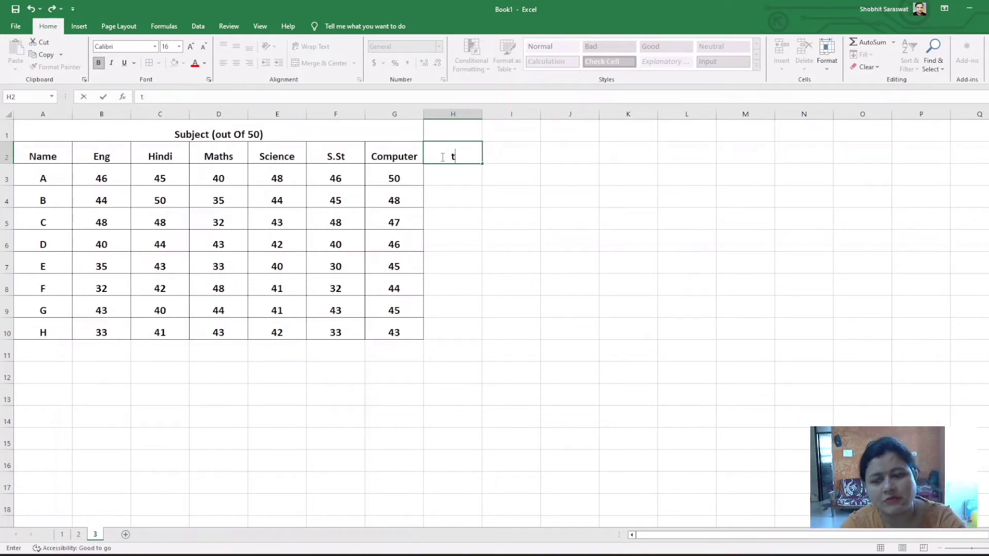
{"action": "key", "text": "BackSpace"}
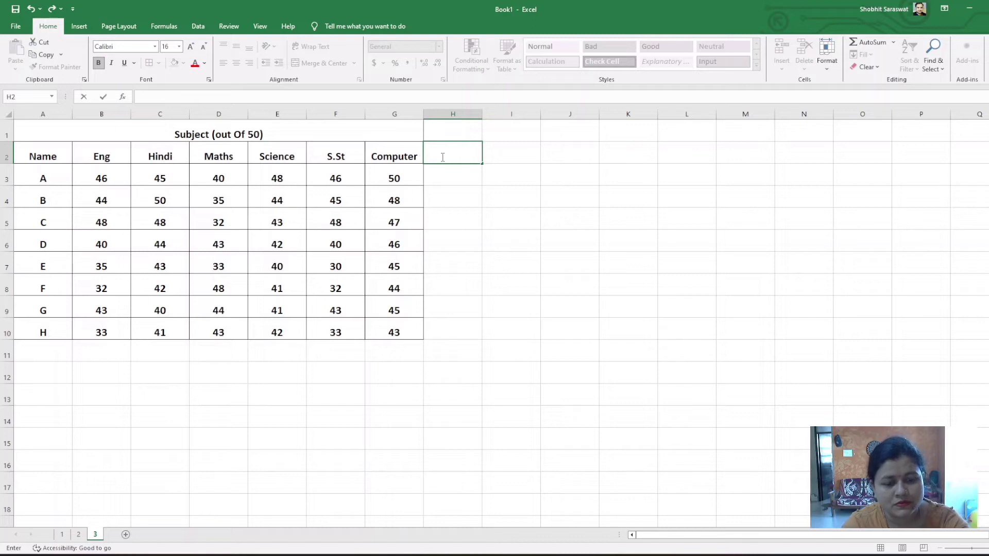
{"action": "type", "text": "Tot"}
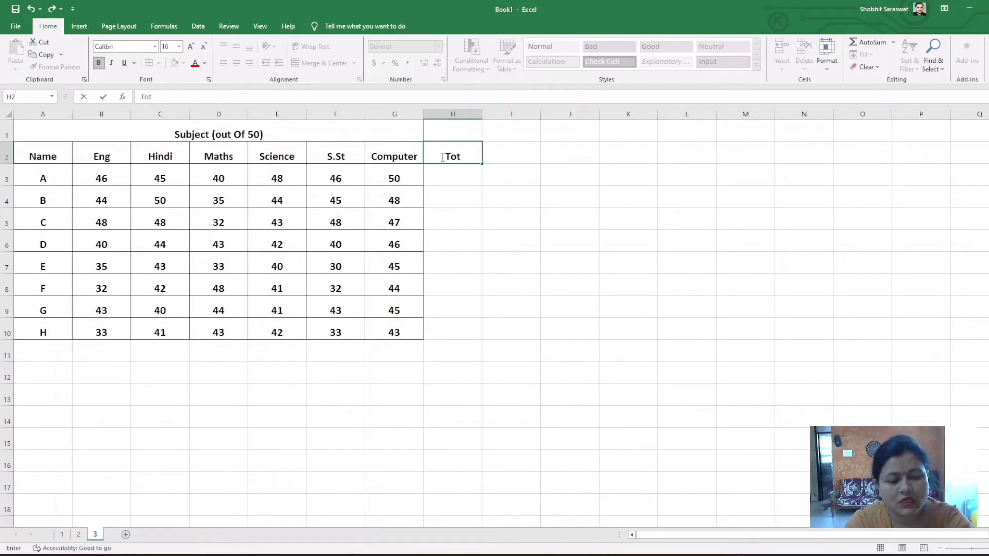
{"action": "type", "text": "al Marks"}
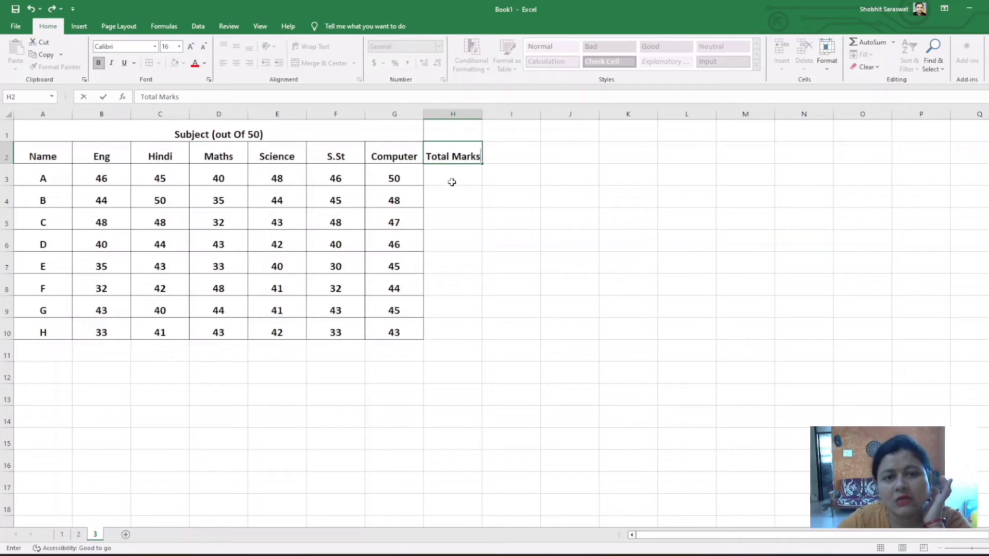
Left-align cell H3 and widen all columns equally to give the Total Marks heading more room
{"action": "left_click", "coordinate": [452, 182]}
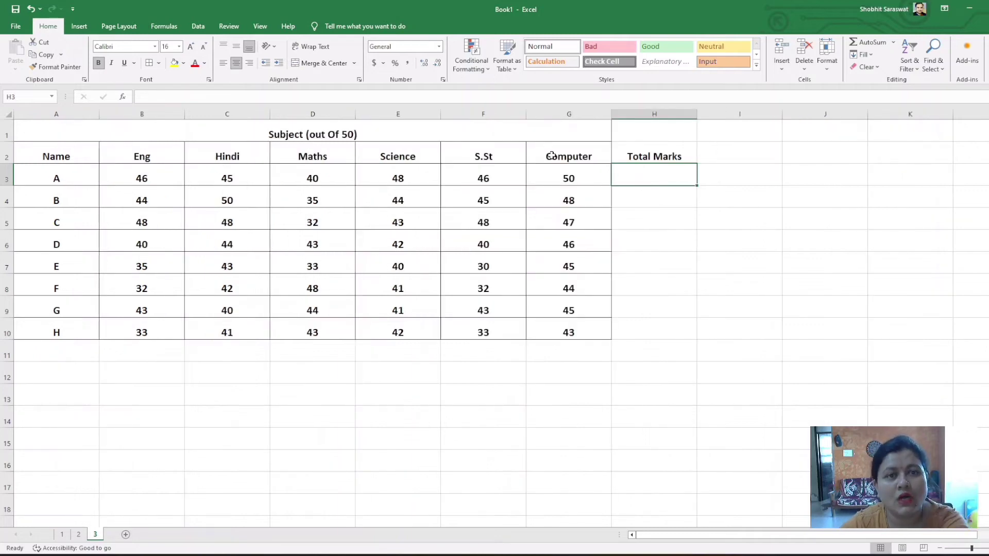
{"action": "left_click", "coordinate": [223, 62]}
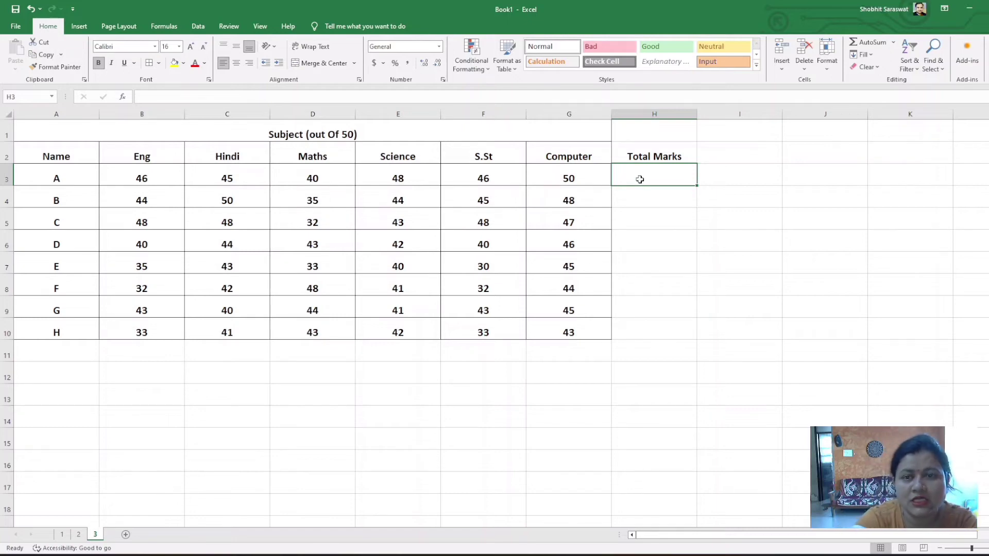
Total student A's marks in cell H3 with the formula =sum(B3,C3,D3,E3,F3,G3)
{"action": "type", "text": "="}
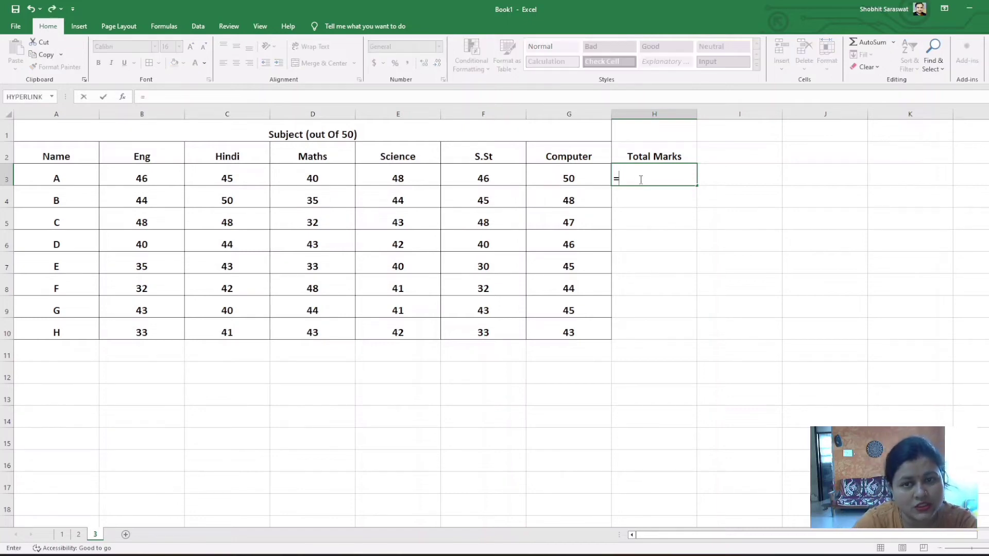
{"action": "type", "text": "su"}
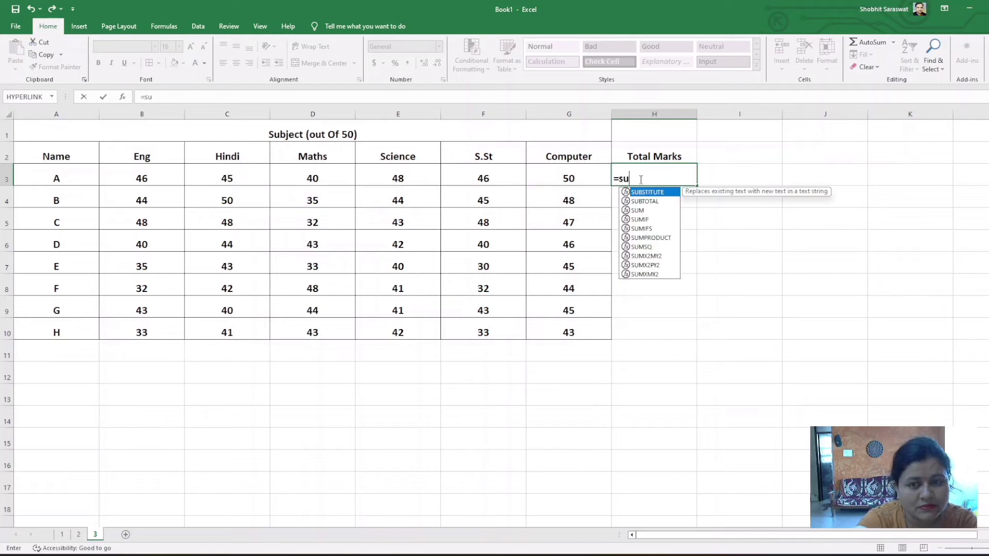
{"action": "type", "text": "m("}
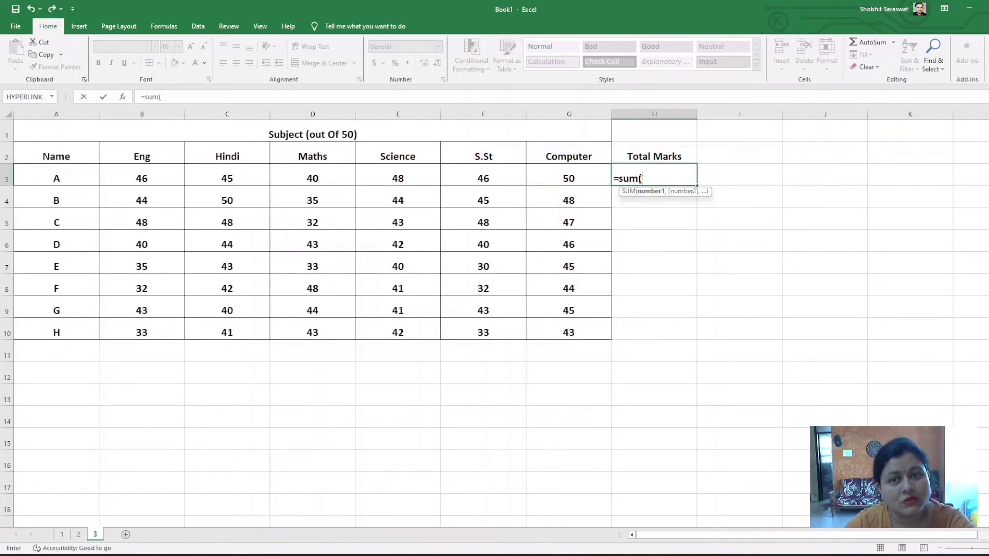
{"action": "left_click", "coordinate": [161, 178]}
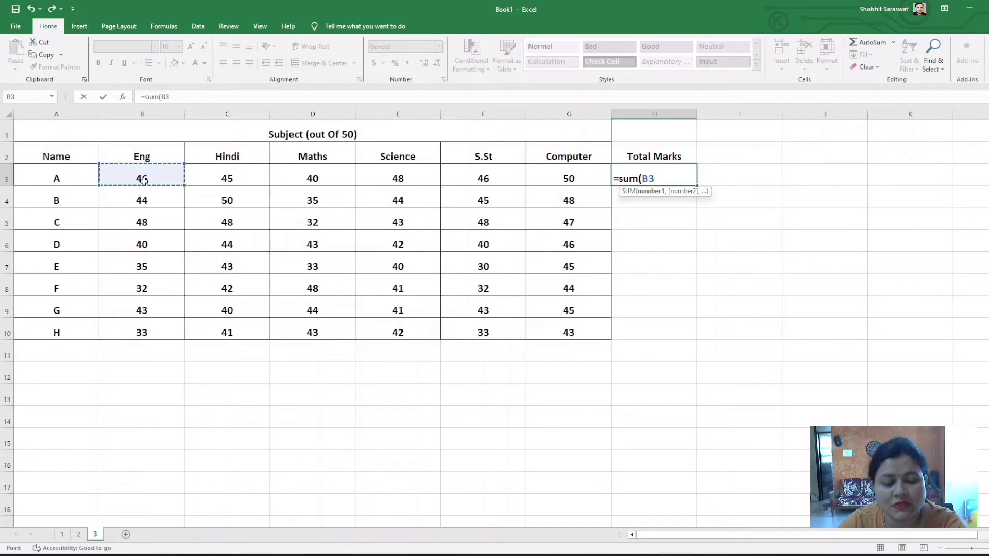
{"action": "type", "text": ","}
{"action": "left_click", "coordinate": [230, 183]}
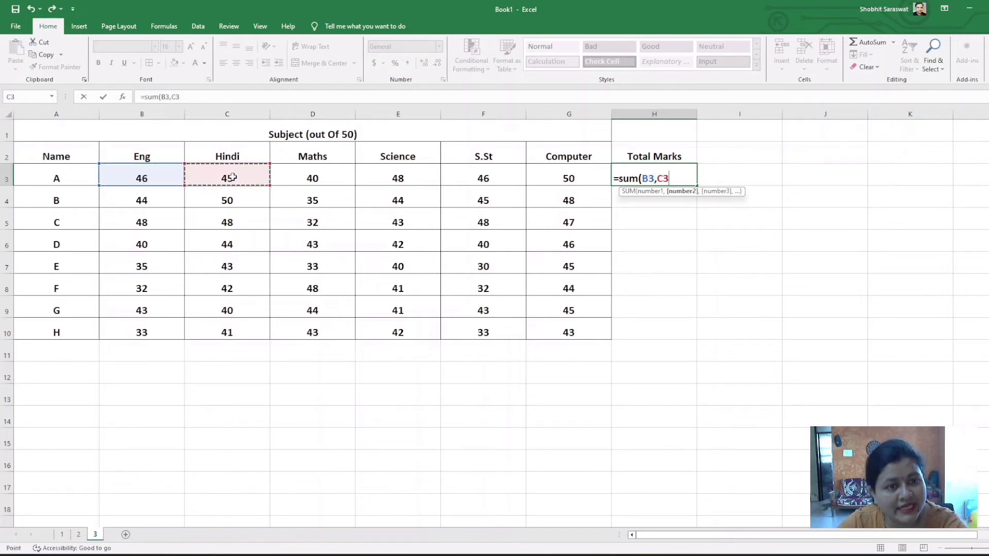
{"action": "type", "text": ","}
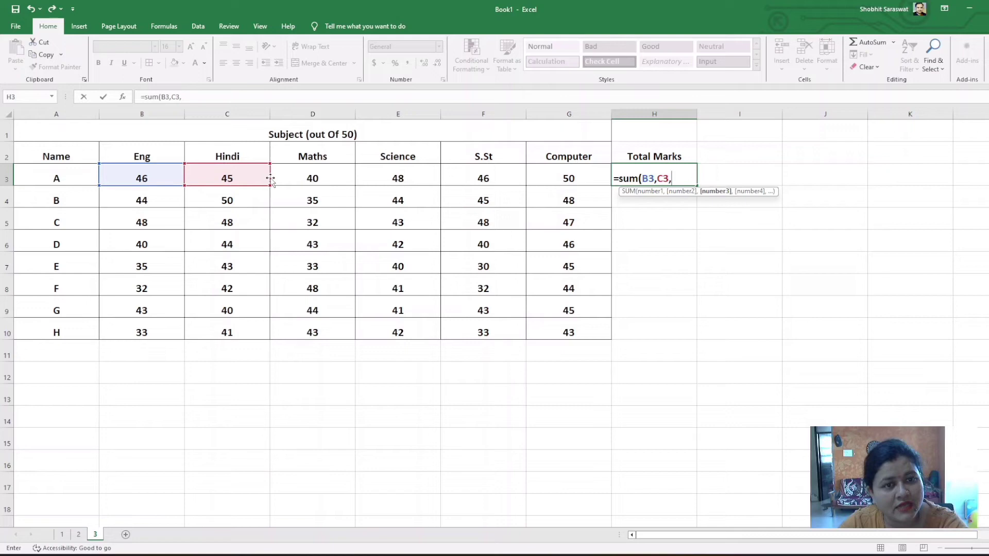
{"action": "left_click", "coordinate": [316, 179]}
{"action": "type", "text": ","}
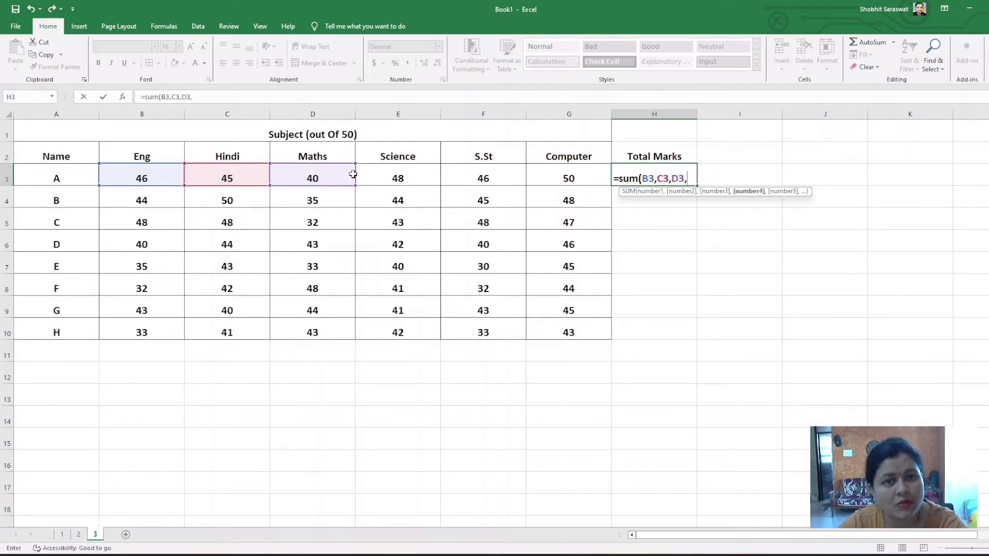
{"action": "left_click", "coordinate": [383, 179]}
{"action": "type", "text": ","}
{"action": "left_click", "coordinate": [492, 178]}
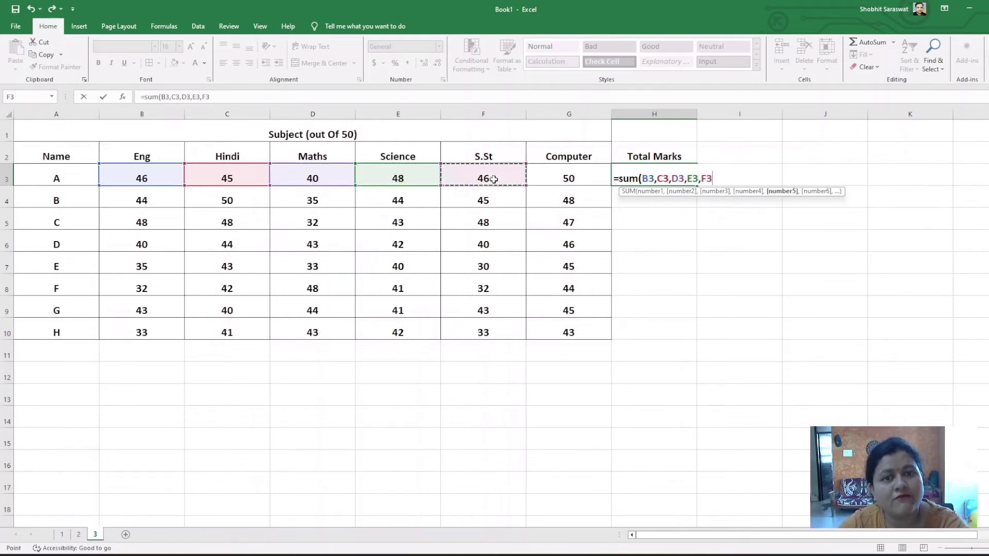
{"action": "type", "text": ","}
{"action": "left_click", "coordinate": [555, 181]}
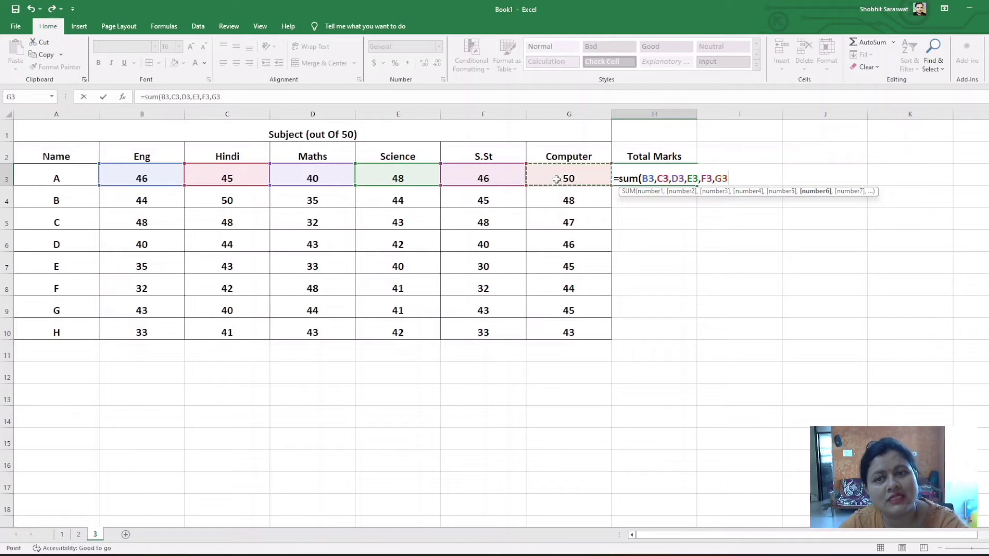
{"action": "type", "text": ")"}
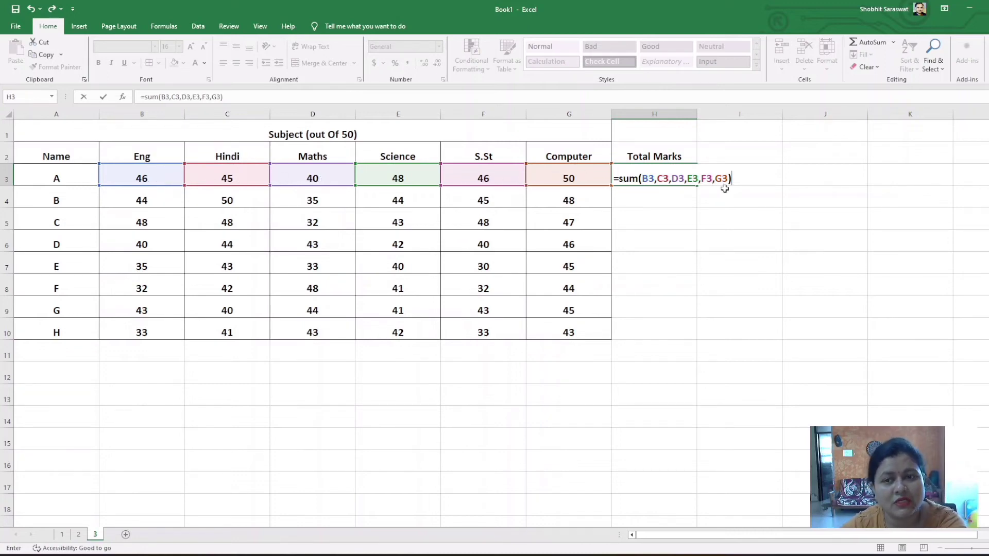
{"action": "key", "text": "Return"}
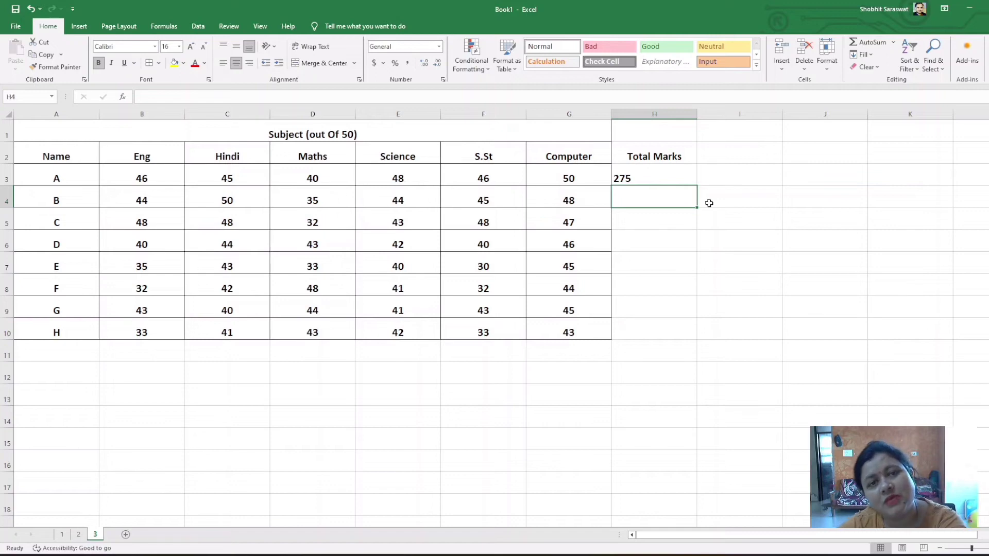
Fill the total formula from H3 down to H10 for all remaining students
{"action": "left_click", "coordinate": [650, 180]}
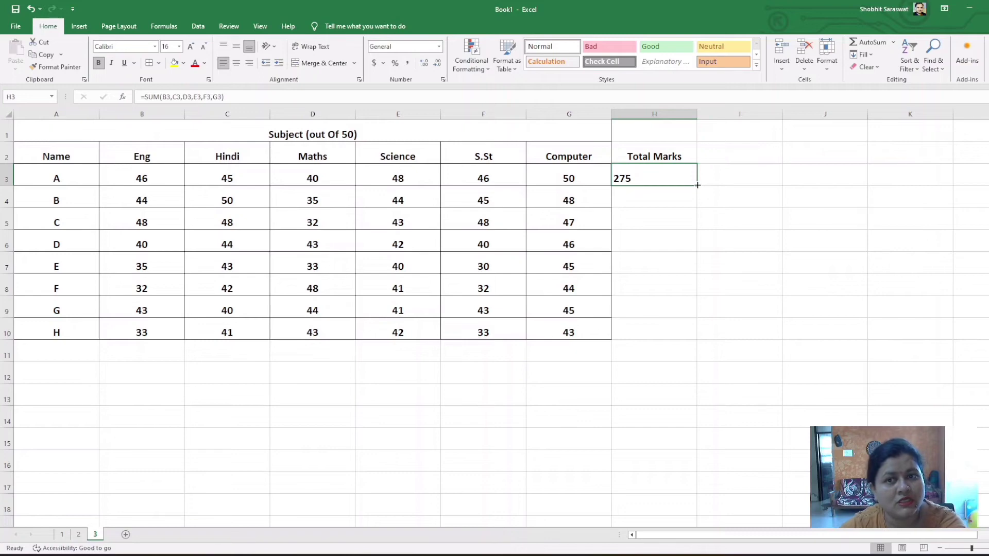
{"action": "left_click_drag", "start_coordinate": [698, 185], "coordinate": [677, 336]}
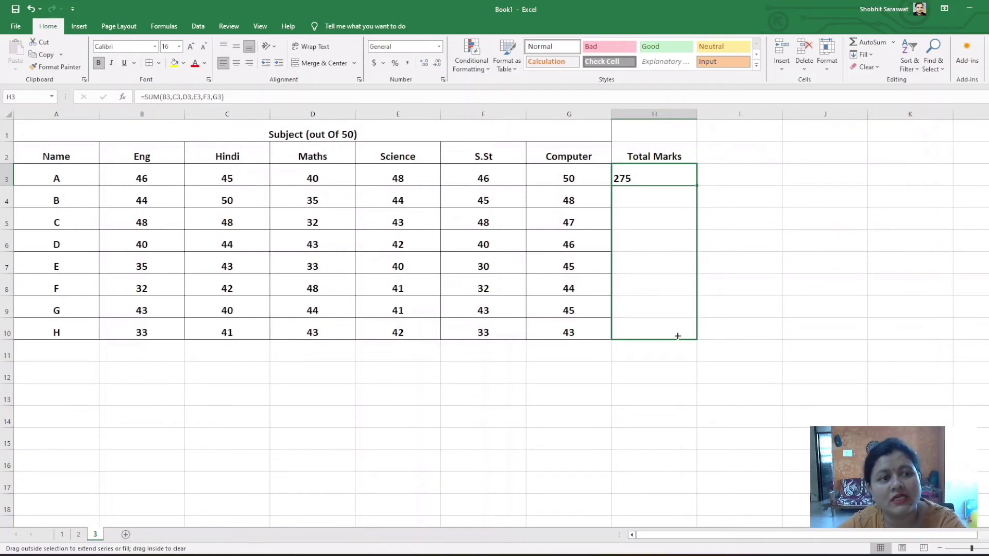
{"action": "left_click_drag", "start_coordinate": [678, 336], "coordinate": [677, 335]}
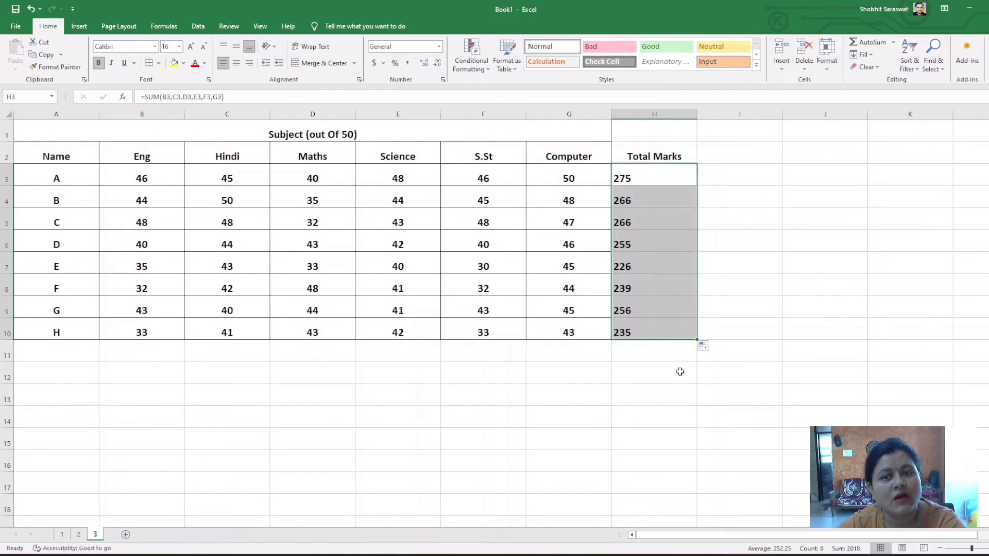
{"action": "left_click", "coordinate": [679, 369]}
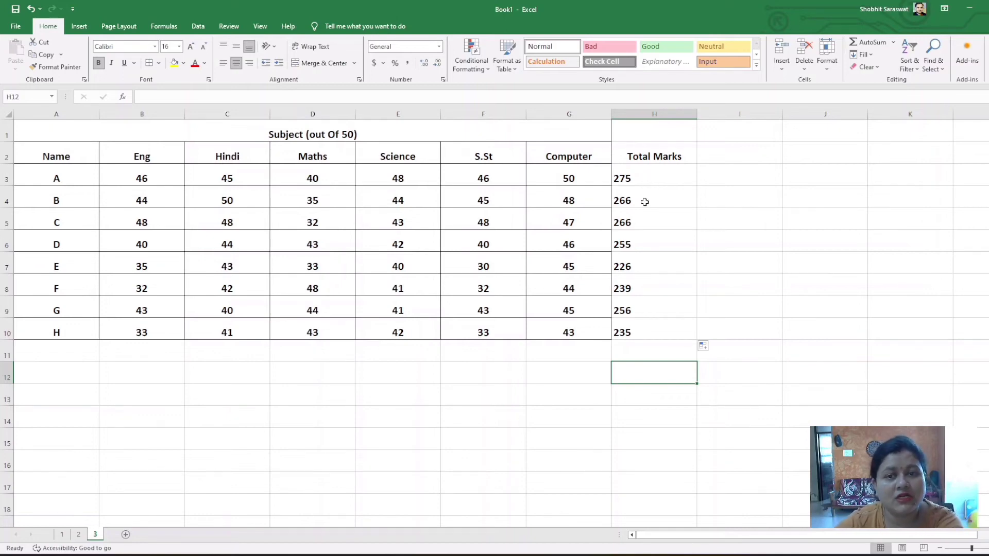
Enter the heading "Percentage" in cell I2, beside the Total Marks column
{"action": "left_click", "coordinate": [717, 179]}
{"action": "left_click", "coordinate": [730, 153]}
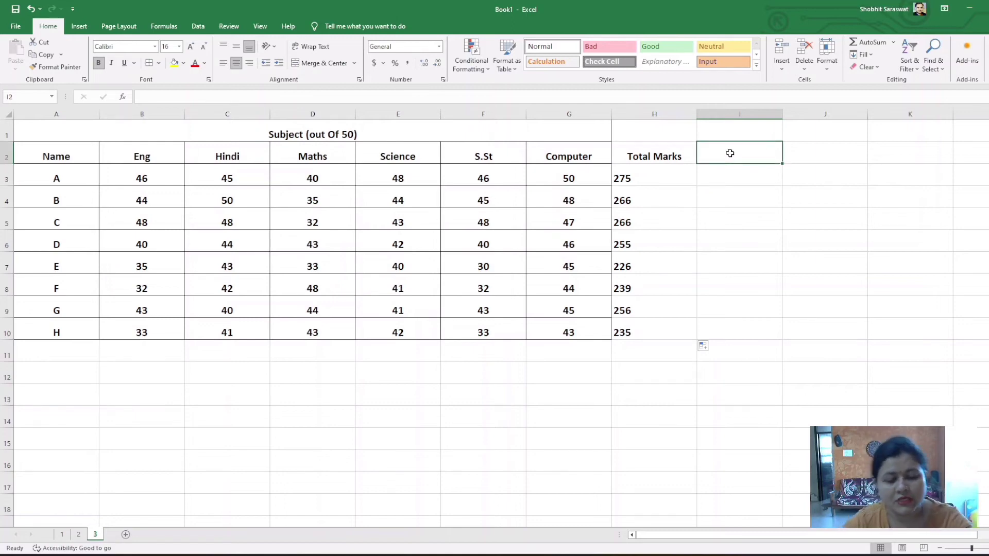
{"action": "type", "text": "Perc"}
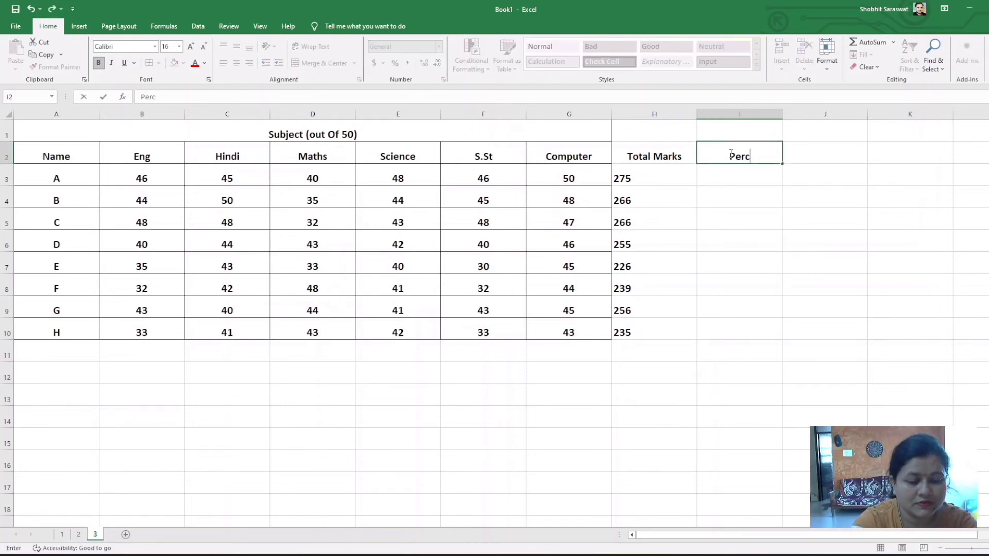
{"action": "type", "text": "enta"}
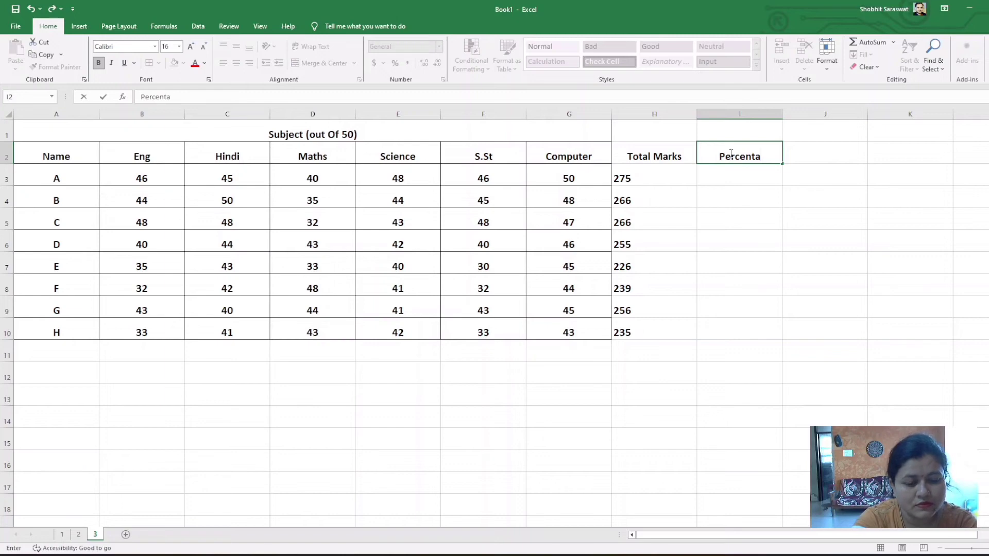
{"action": "type", "text": "ge"}
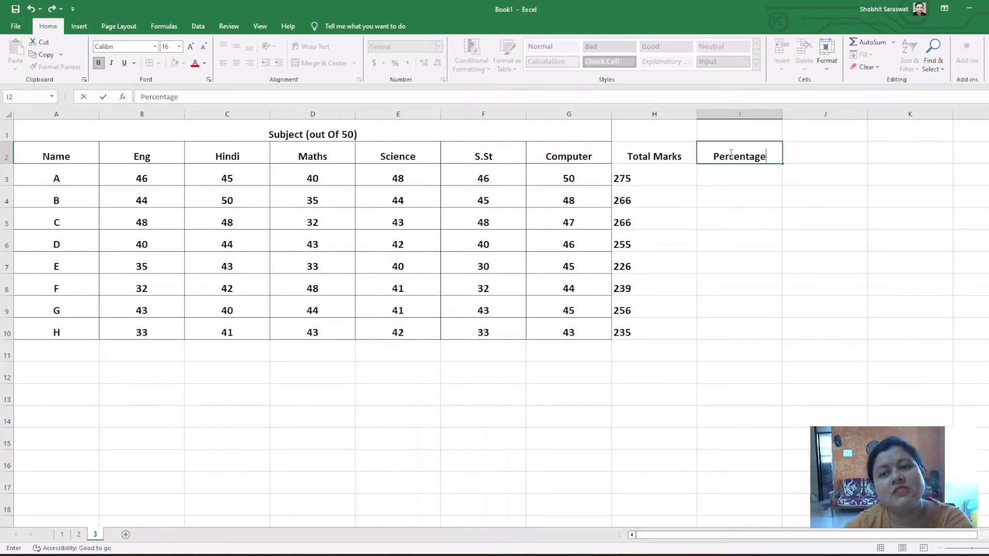
{"action": "left_click", "coordinate": [756, 175]}
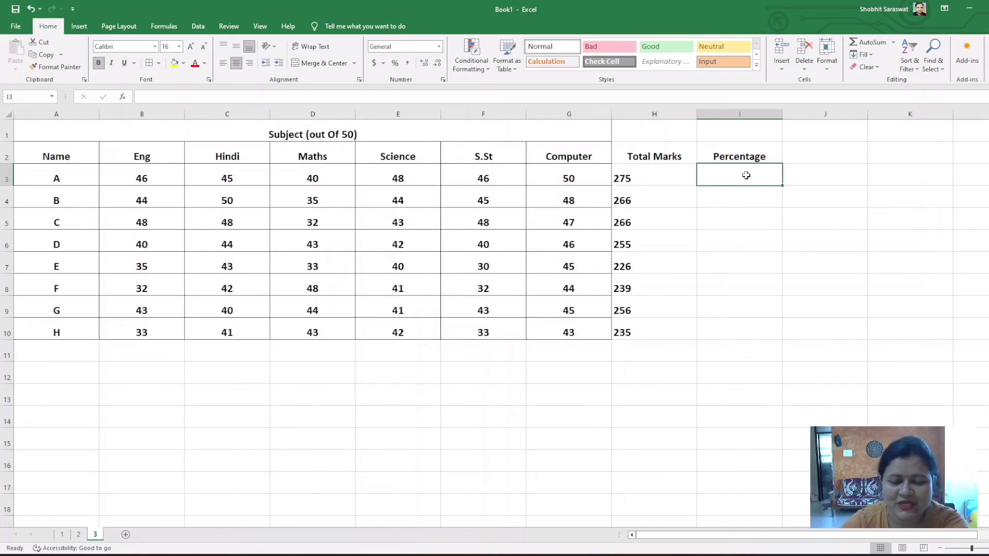
{"action": "type", "text": "="}
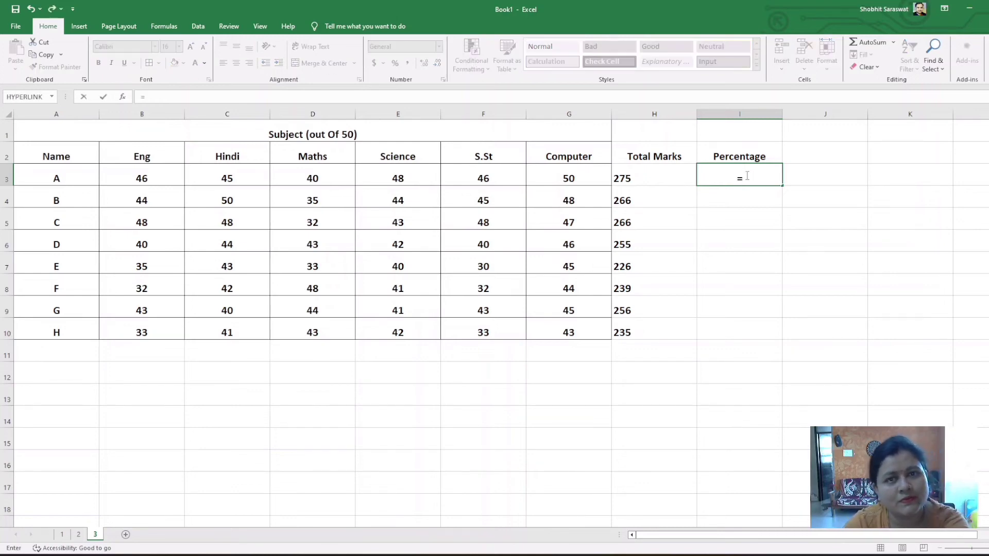
{"action": "key", "text": "Escape"}
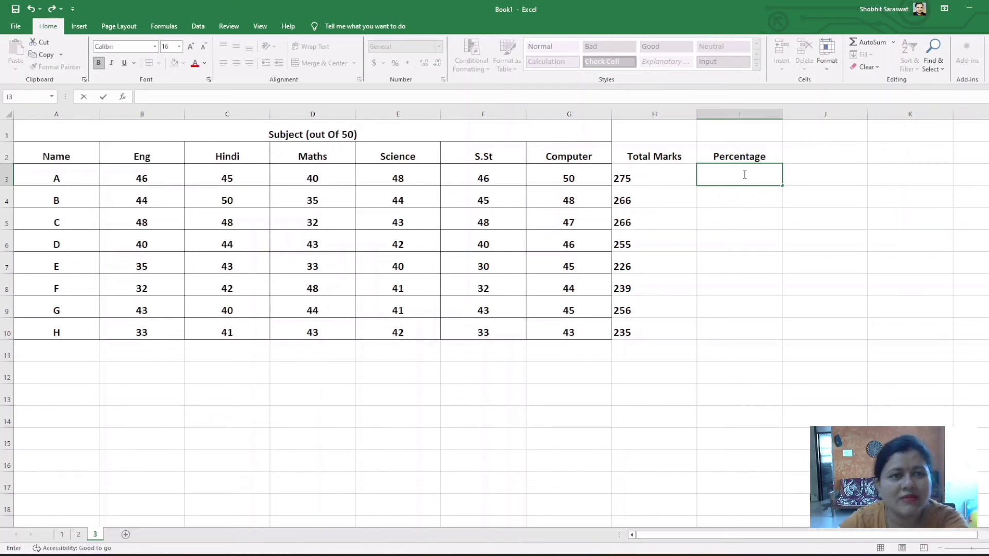
{"action": "left_click", "coordinate": [766, 332]}
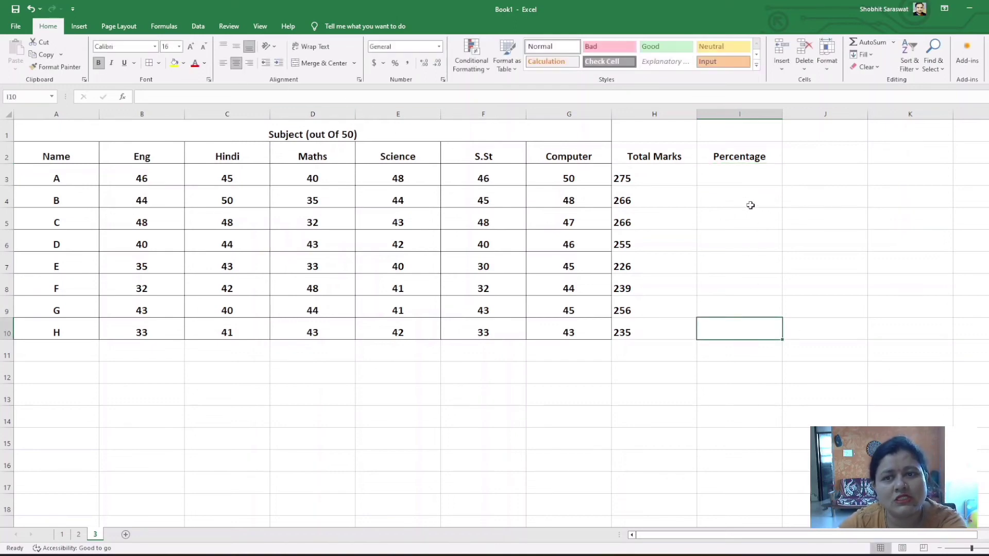
Left-align cell I3 and calculate student A's percentage there with the formula =H3/300*100
{"action": "left_click", "coordinate": [747, 174]}
{"action": "left_click", "coordinate": [223, 63]}
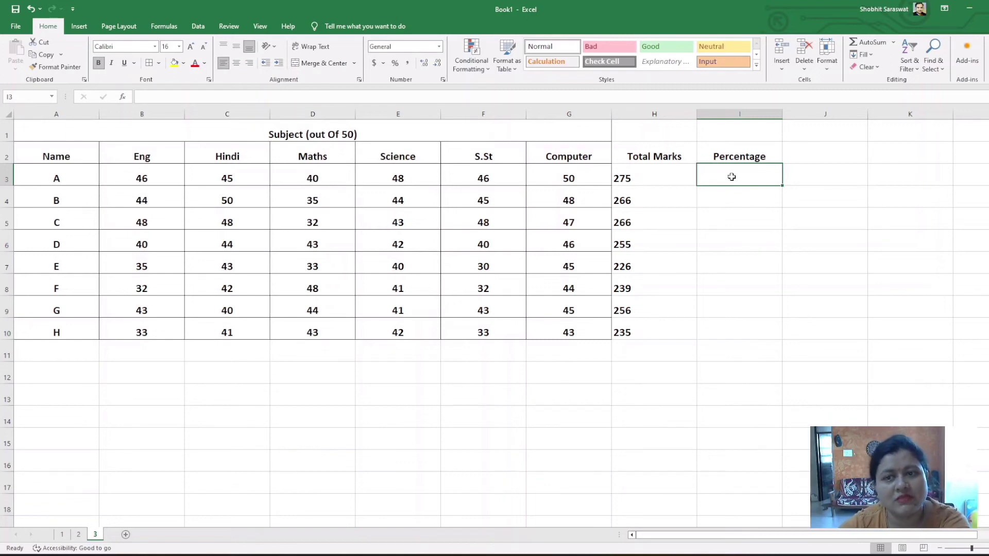
{"action": "type", "text": "="}
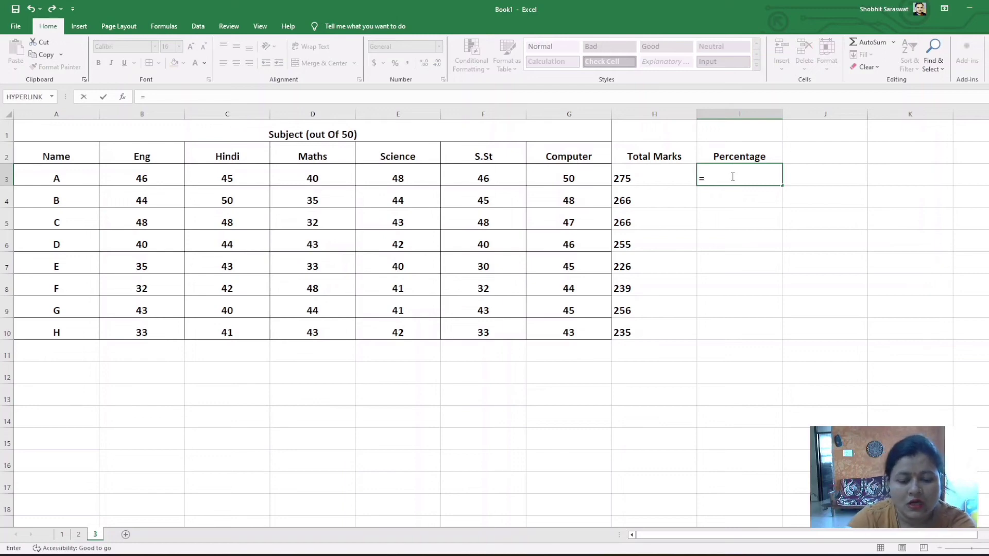
{"action": "left_click", "coordinate": [666, 182]}
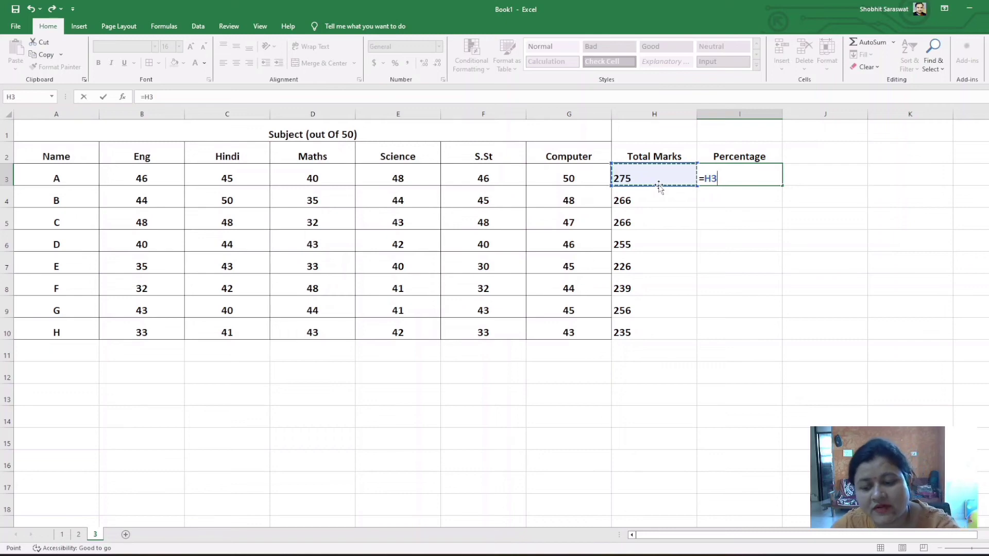
{"action": "type", "text": "/"}
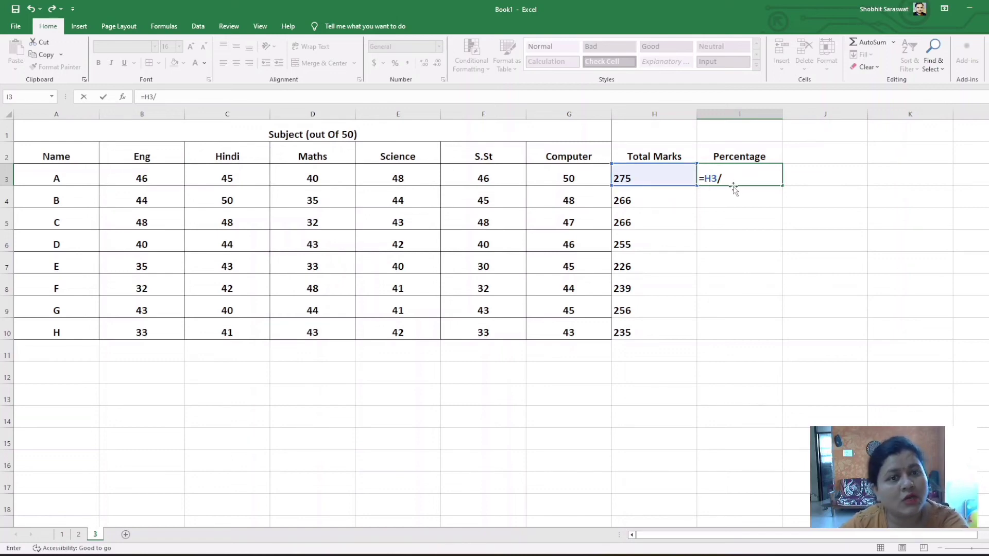
{"action": "type", "text": "300"}
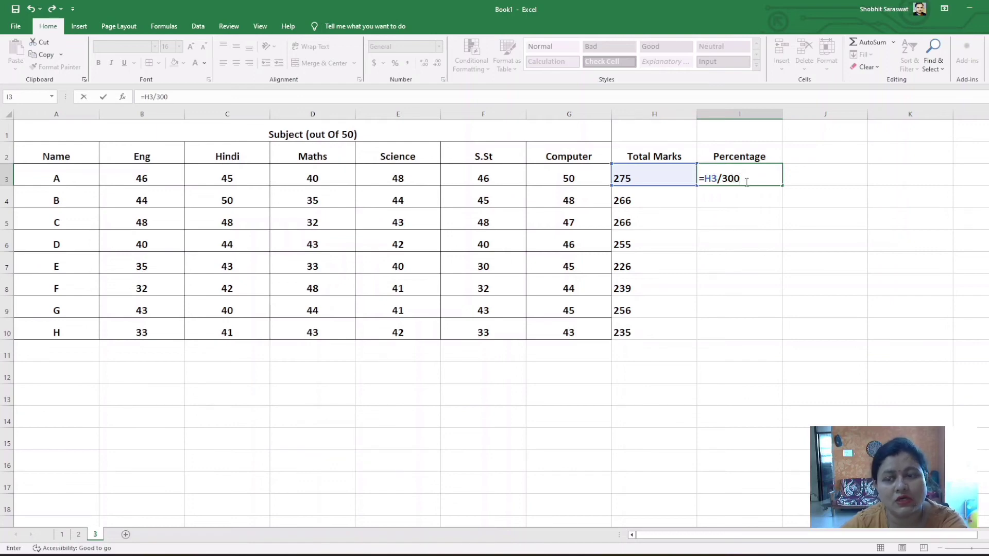
{"action": "type", "text": "*"}
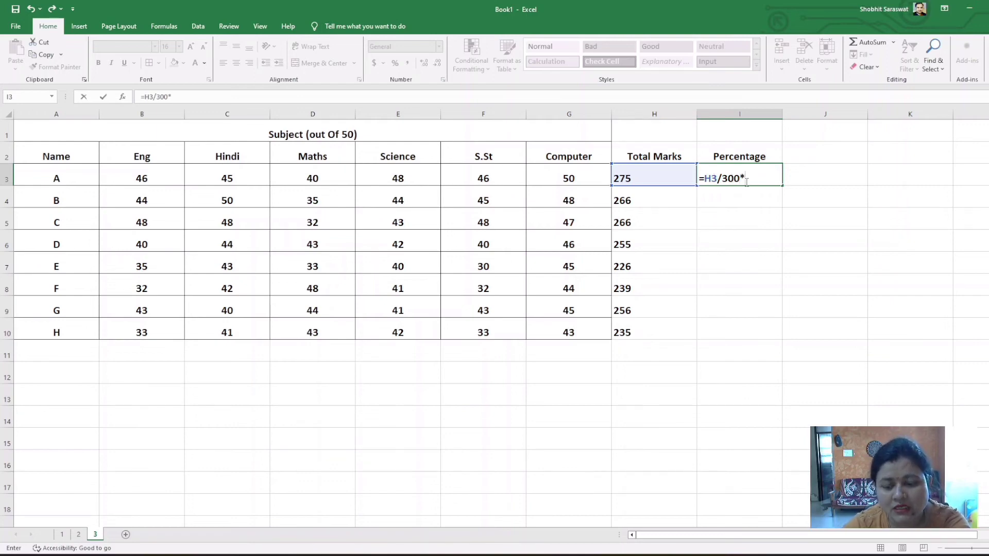
{"action": "type", "text": "100"}
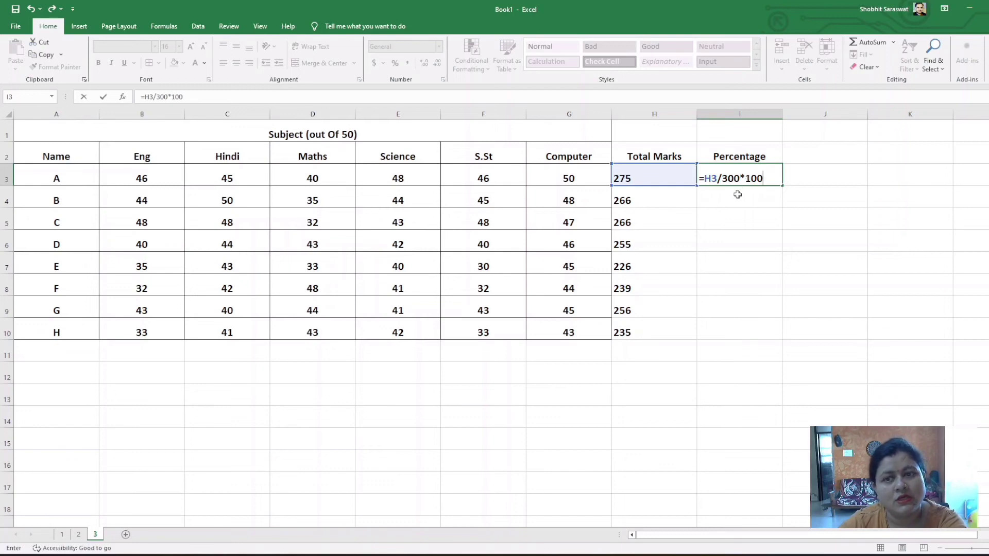
{"action": "key", "text": "Return"}
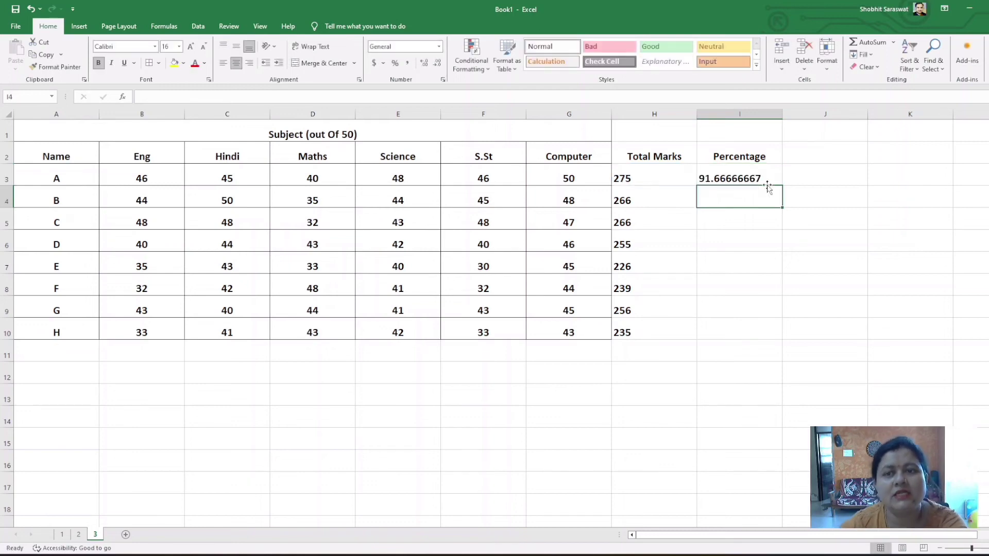
Fill the percentage formula from I3 down to I10 for all remaining students
{"action": "left_click", "coordinate": [750, 176]}
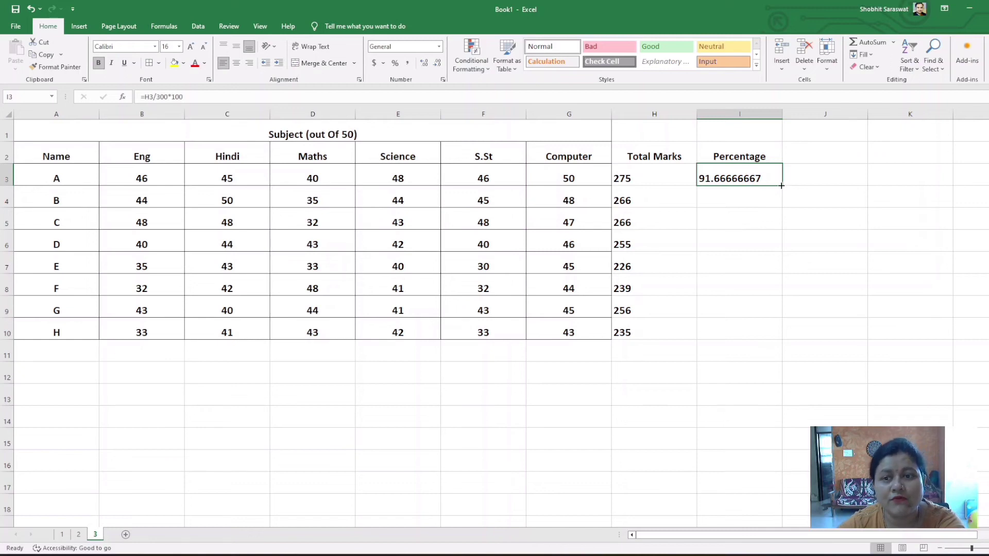
{"action": "left_click_drag", "start_coordinate": [782, 186], "coordinate": [766, 327]}
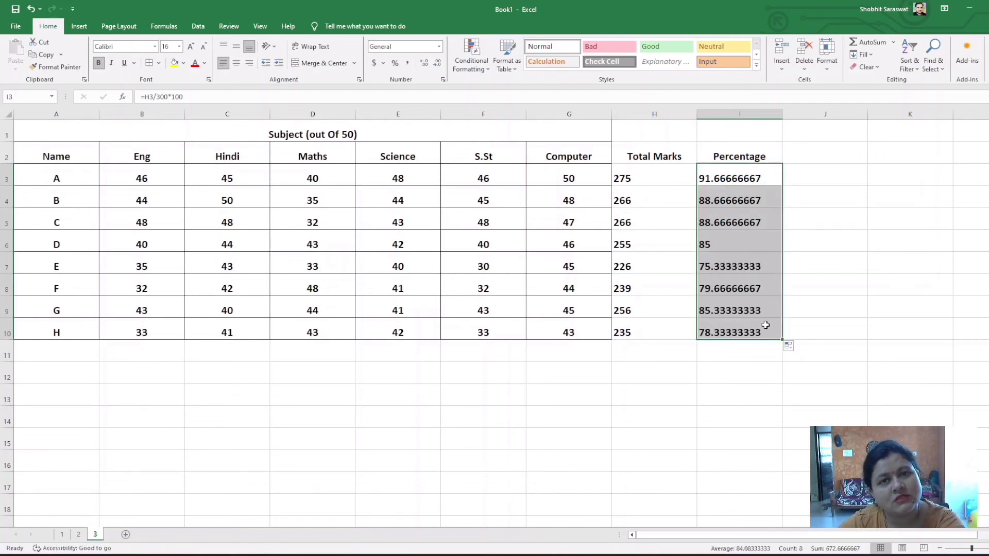
{"action": "left_click", "coordinate": [848, 321]}
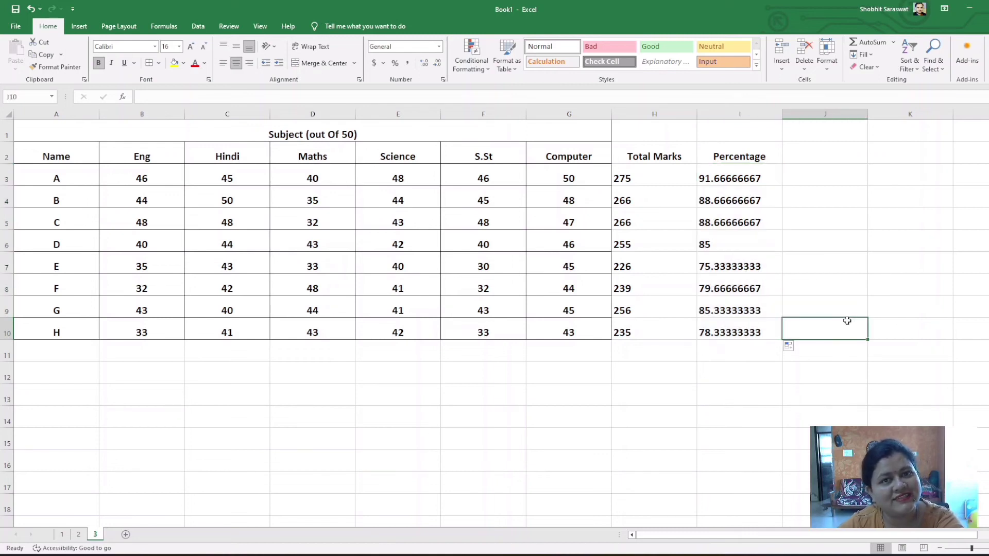